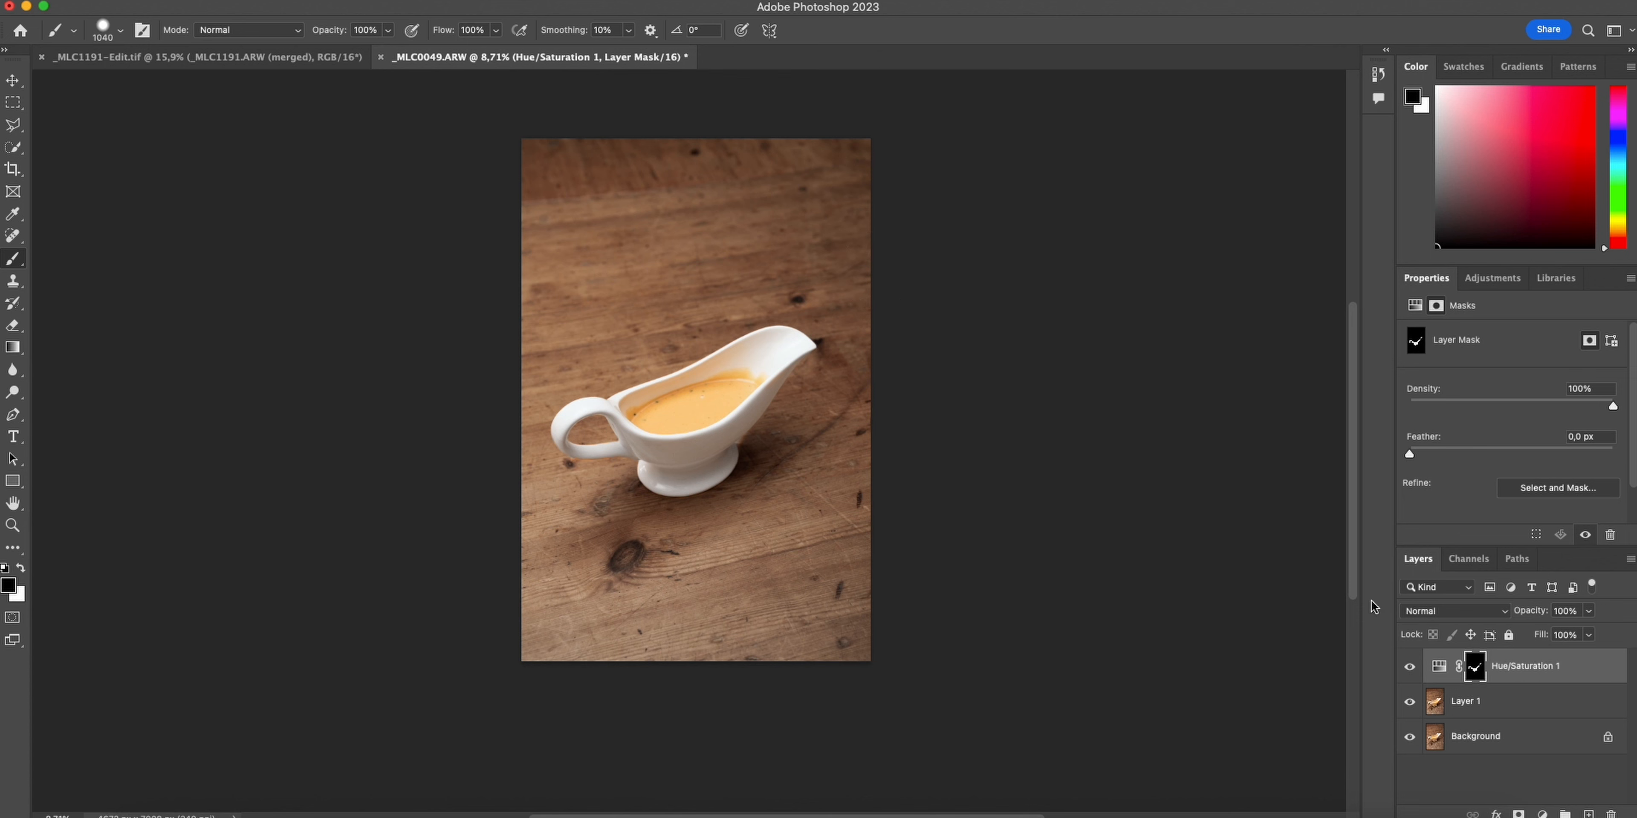
Toggle the visibility of the Hue/Saturation 1 adjustment layer to compare the sauce boat photo before and after
left_click(1409, 668)
left_click(1410, 669)
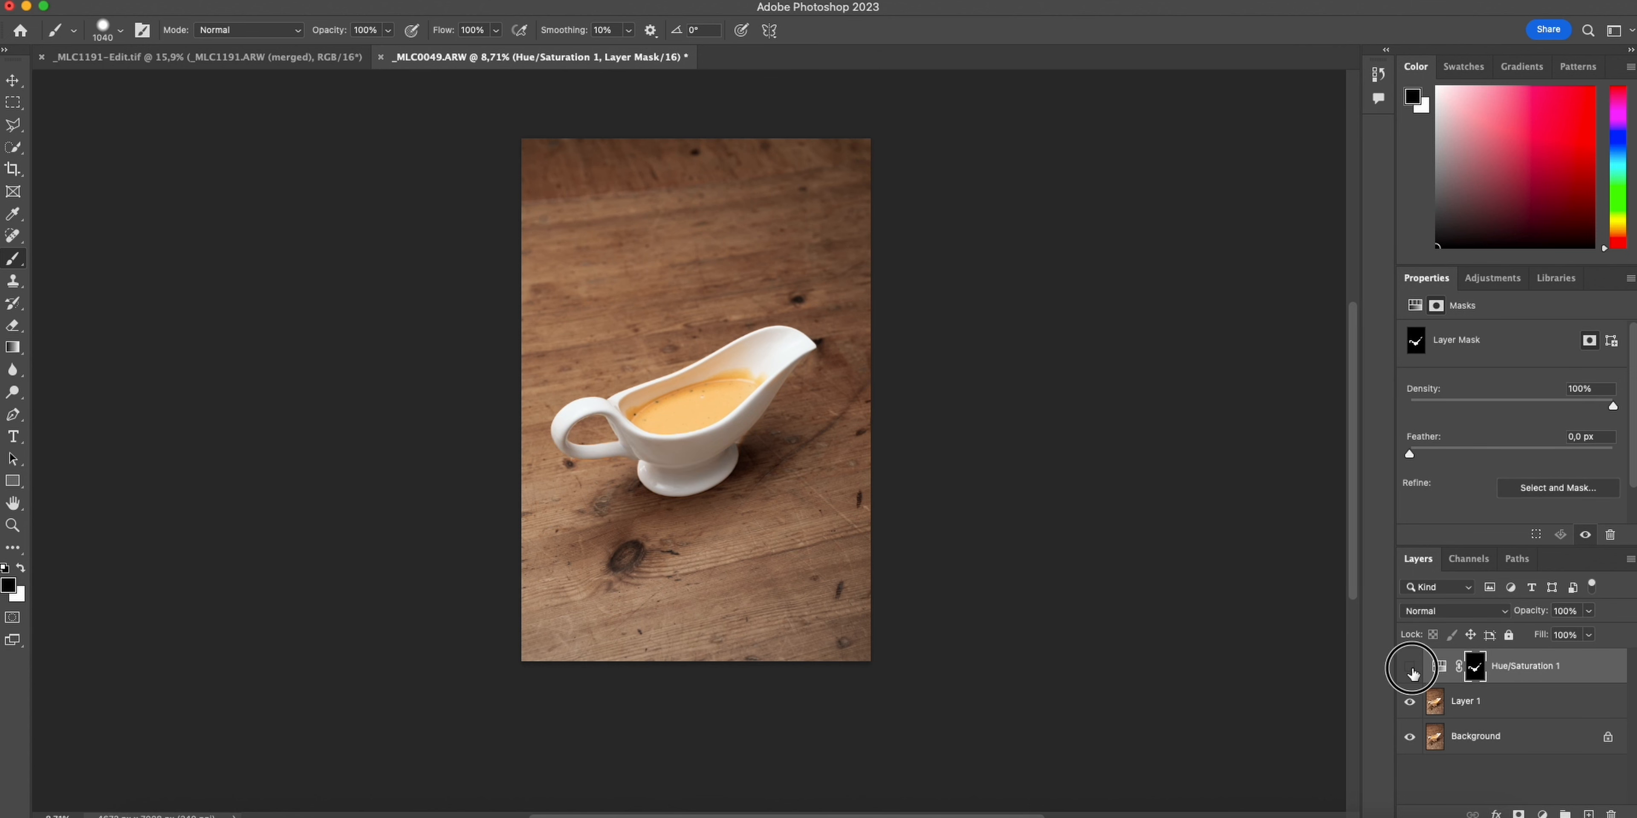
left_click(1411, 669)
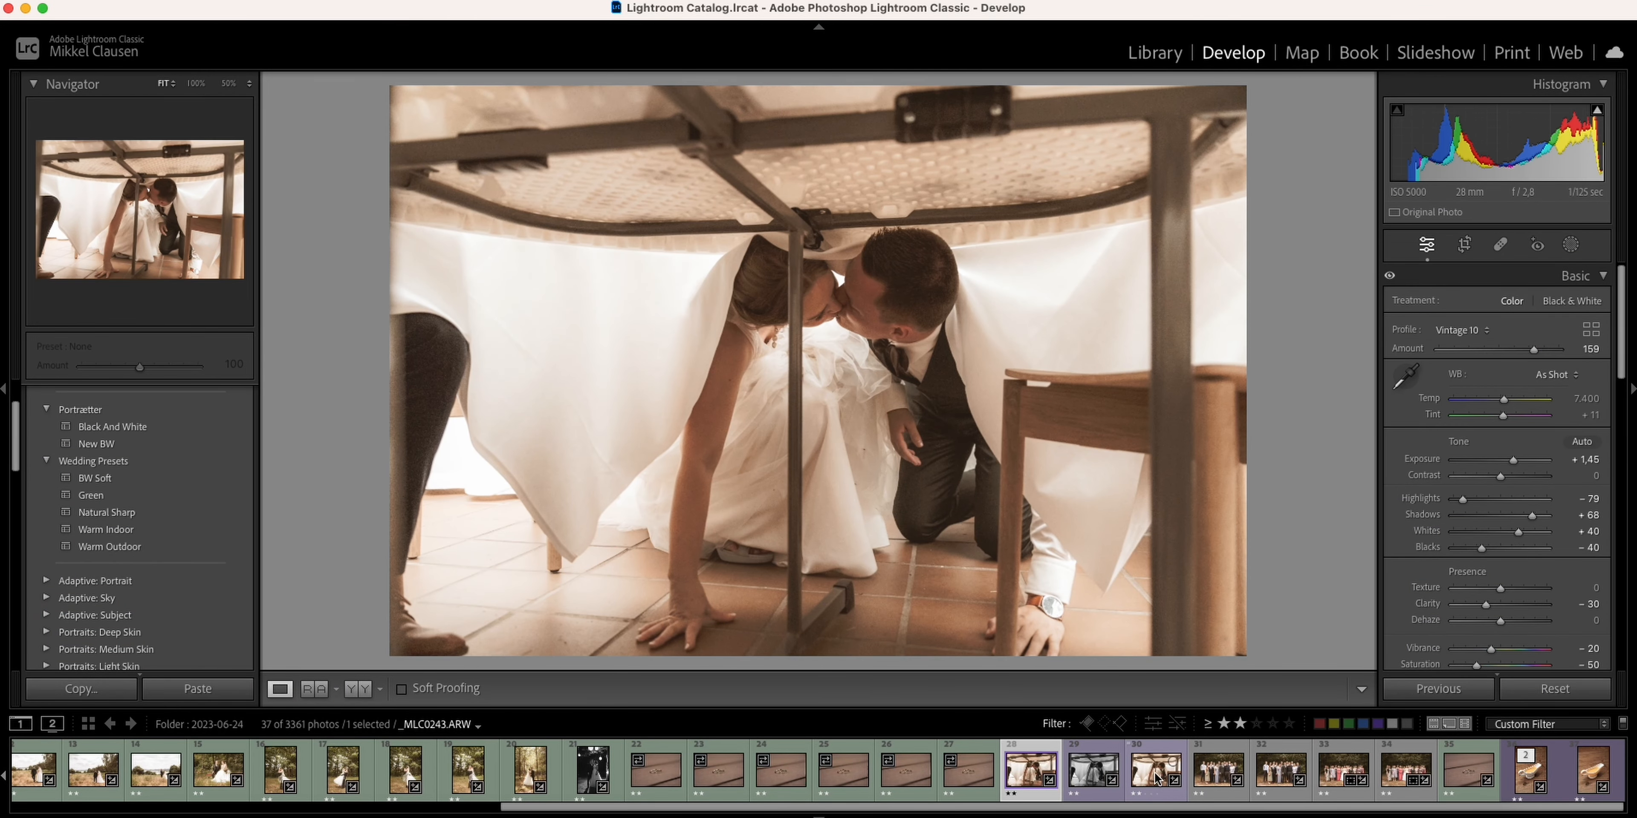
Switch to Lightroom Classic, compare the colour photos of the couple under the table, and clear the star rating of _MLC0243
left_click(1157, 781, "shift")
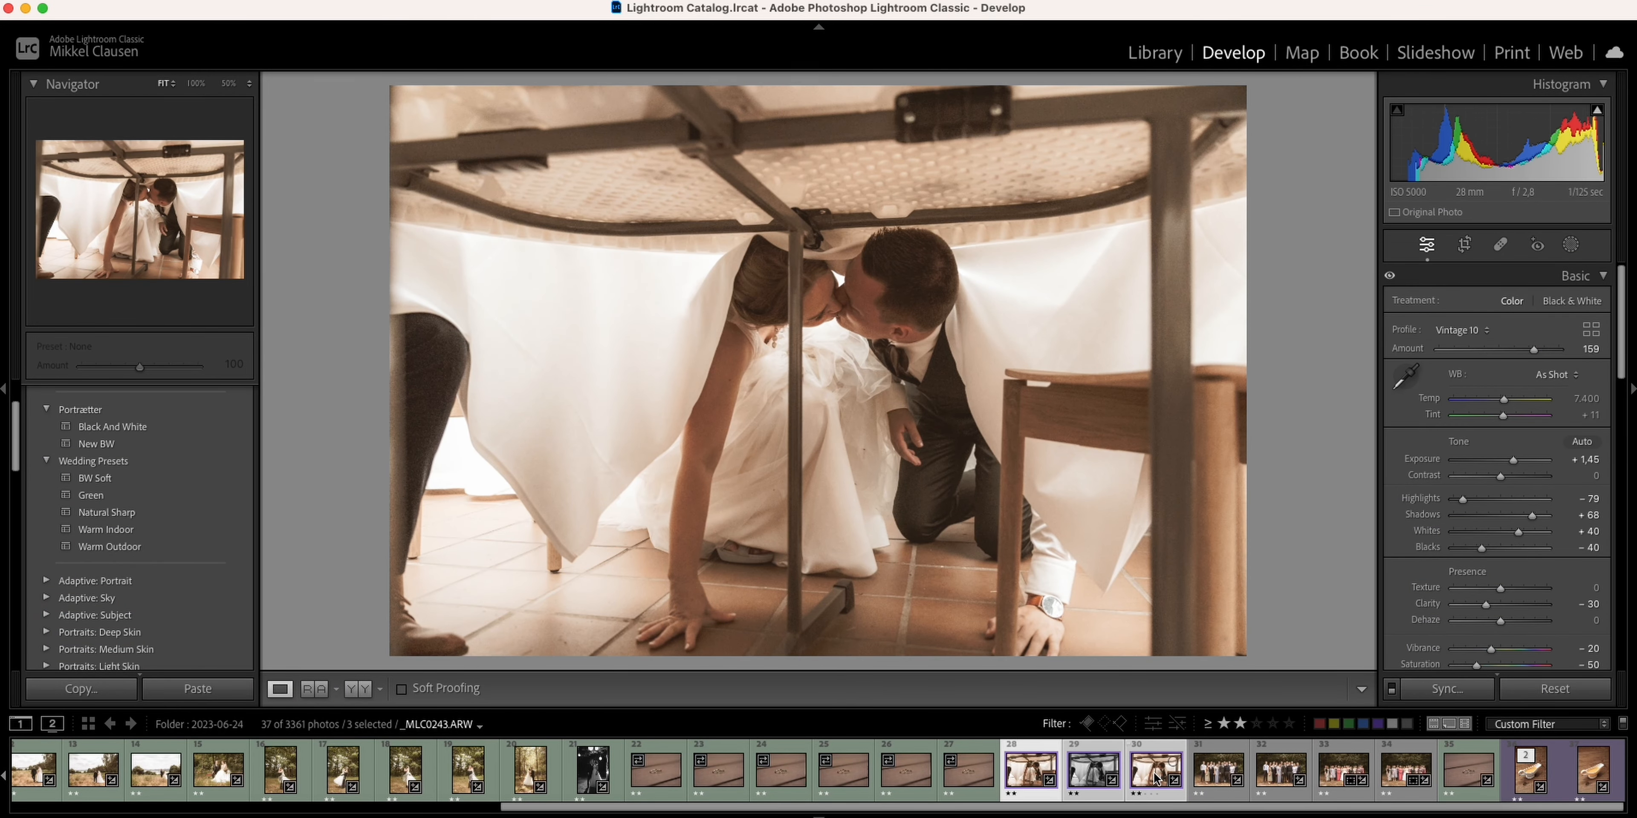
left_click(1203, 777)
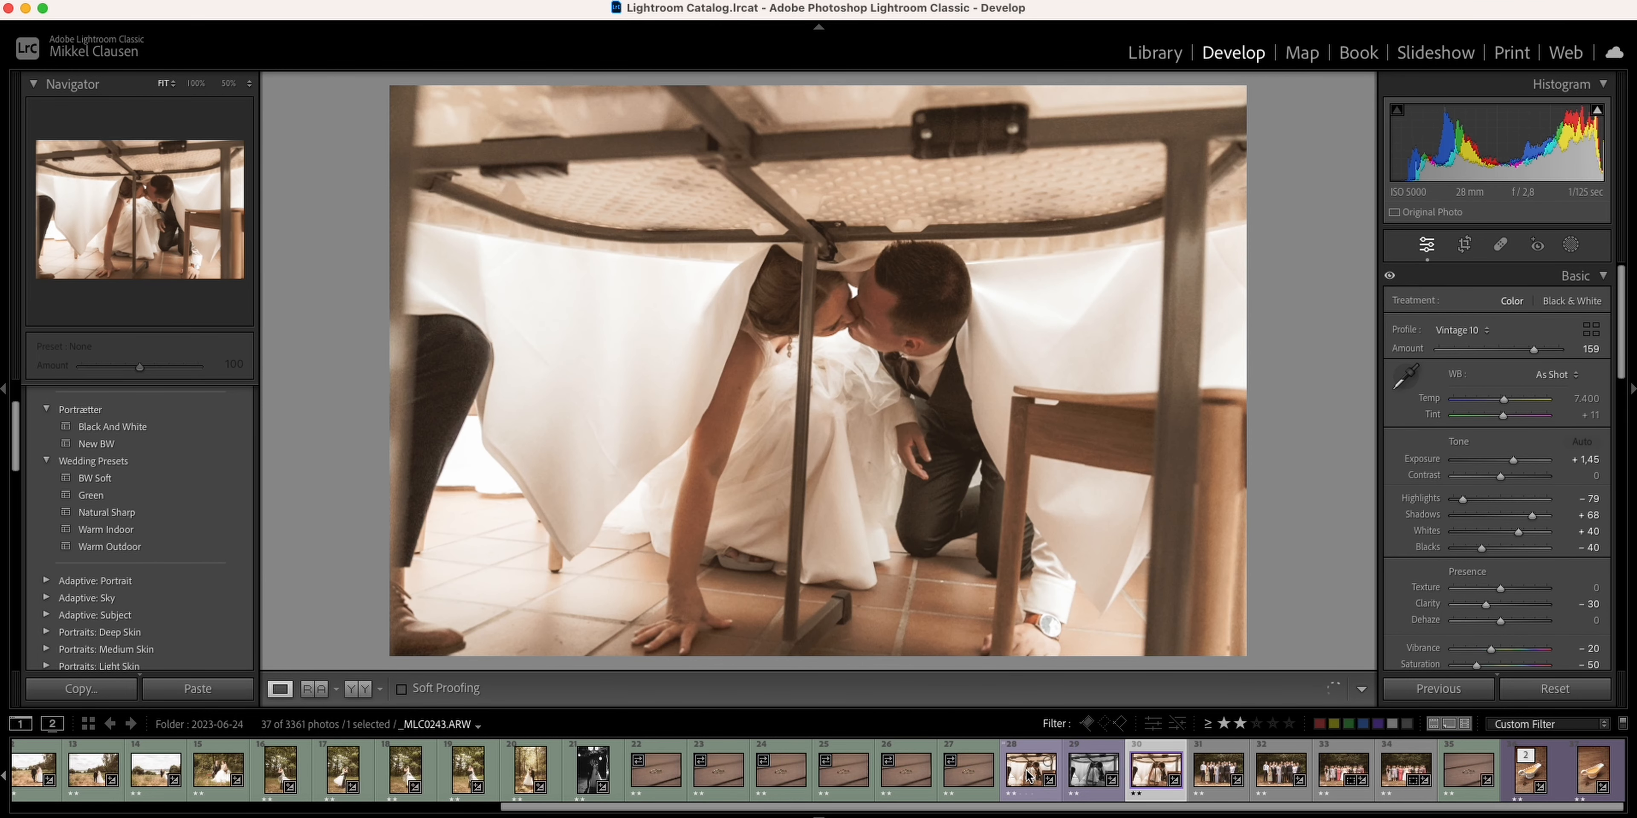
left_click(1024, 776)
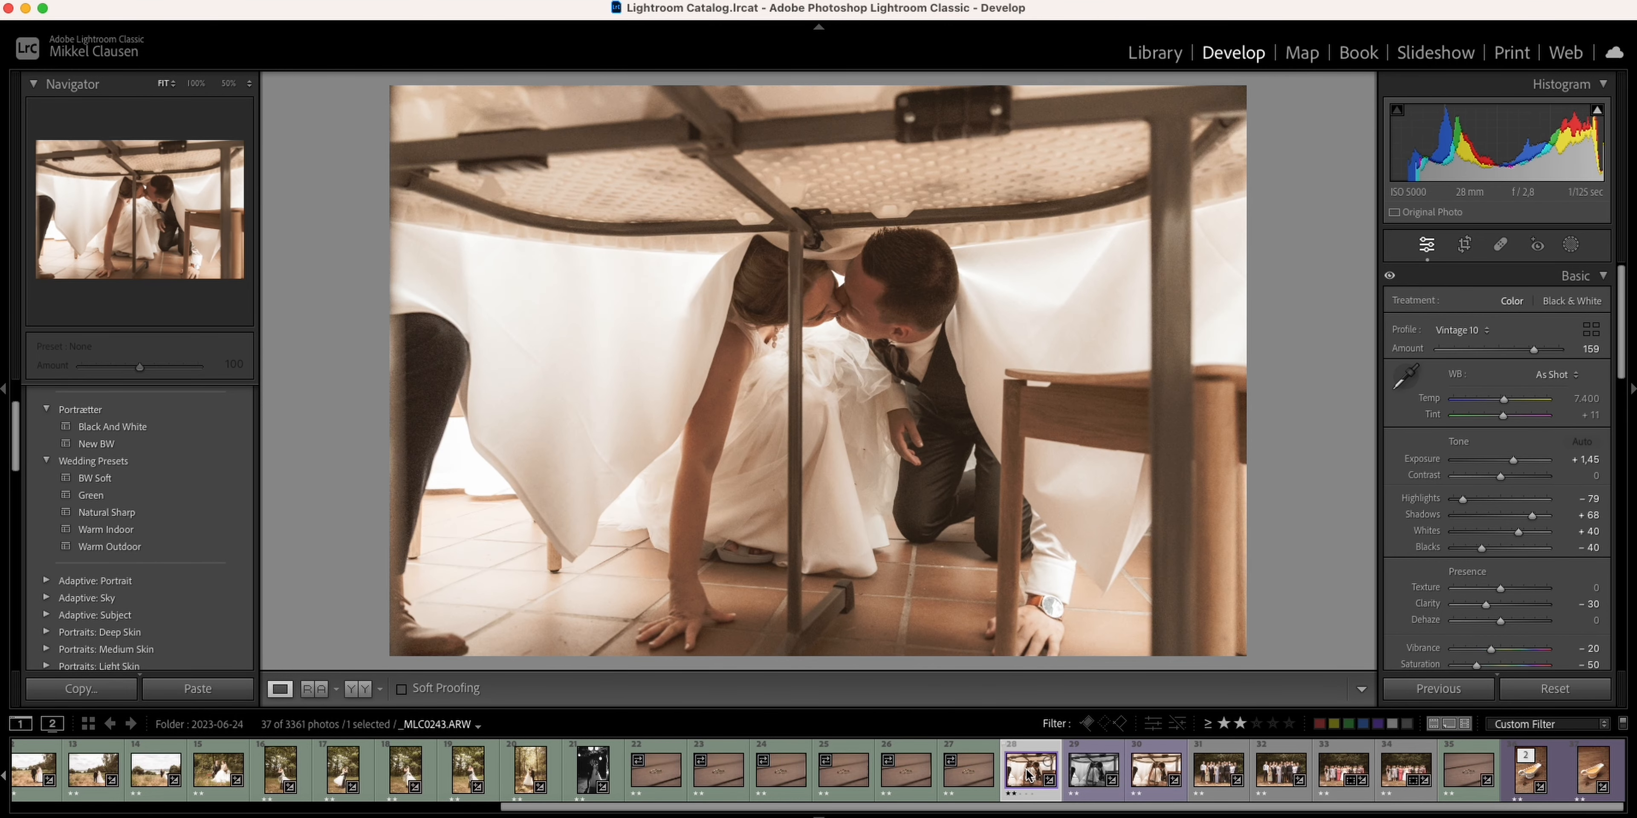
left_click(1149, 779)
key("0")
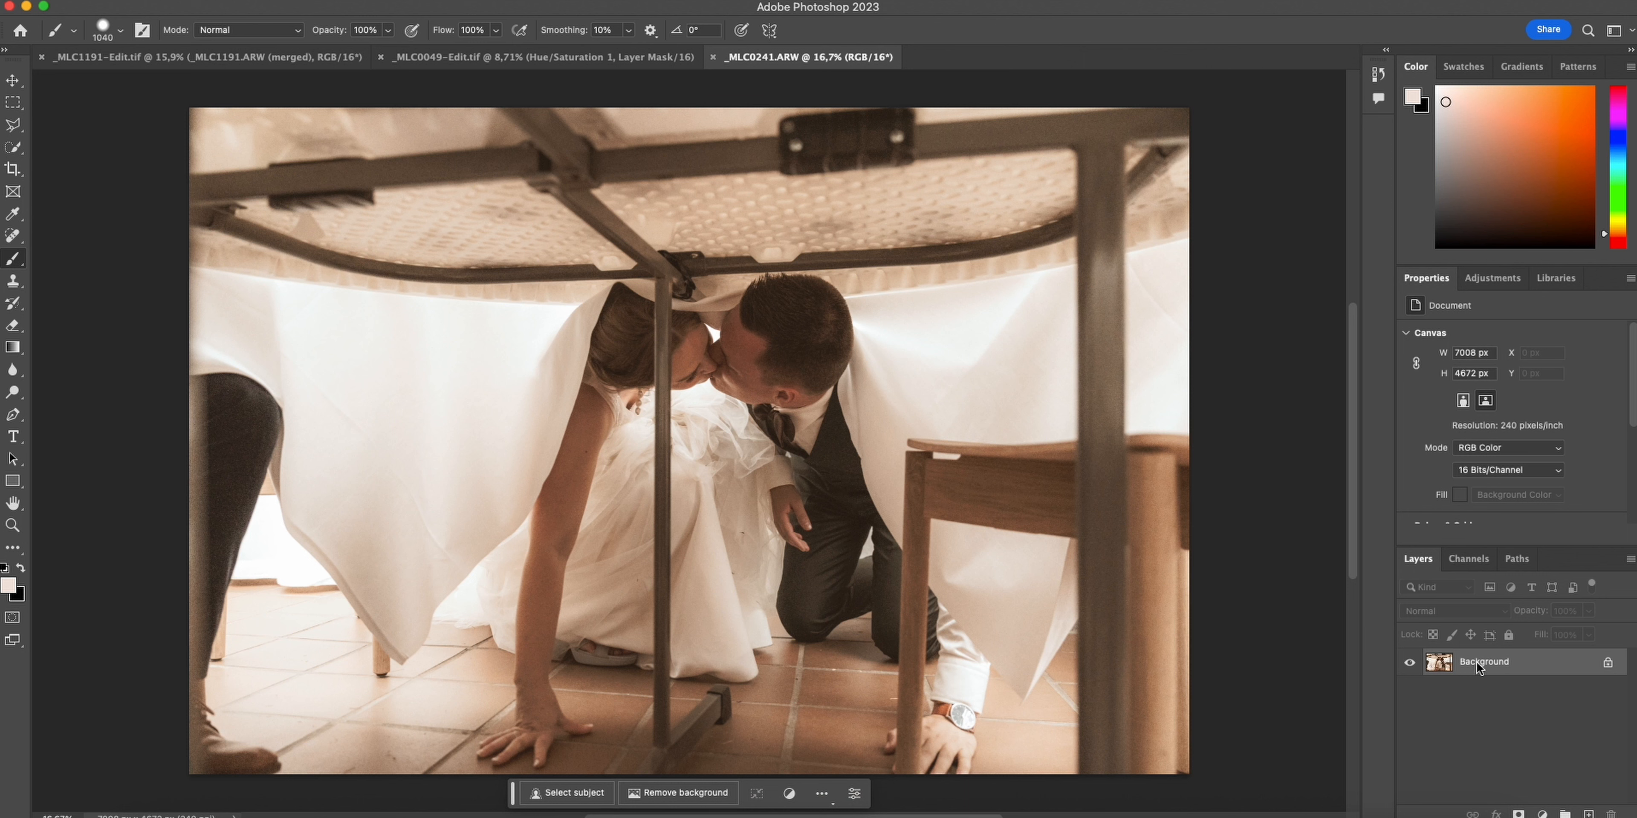
Duplicate the Background layer of _MLC0241 and remove the upright table leg before the couple with Content-Aware Fill, output to a new layer
key("super+j")
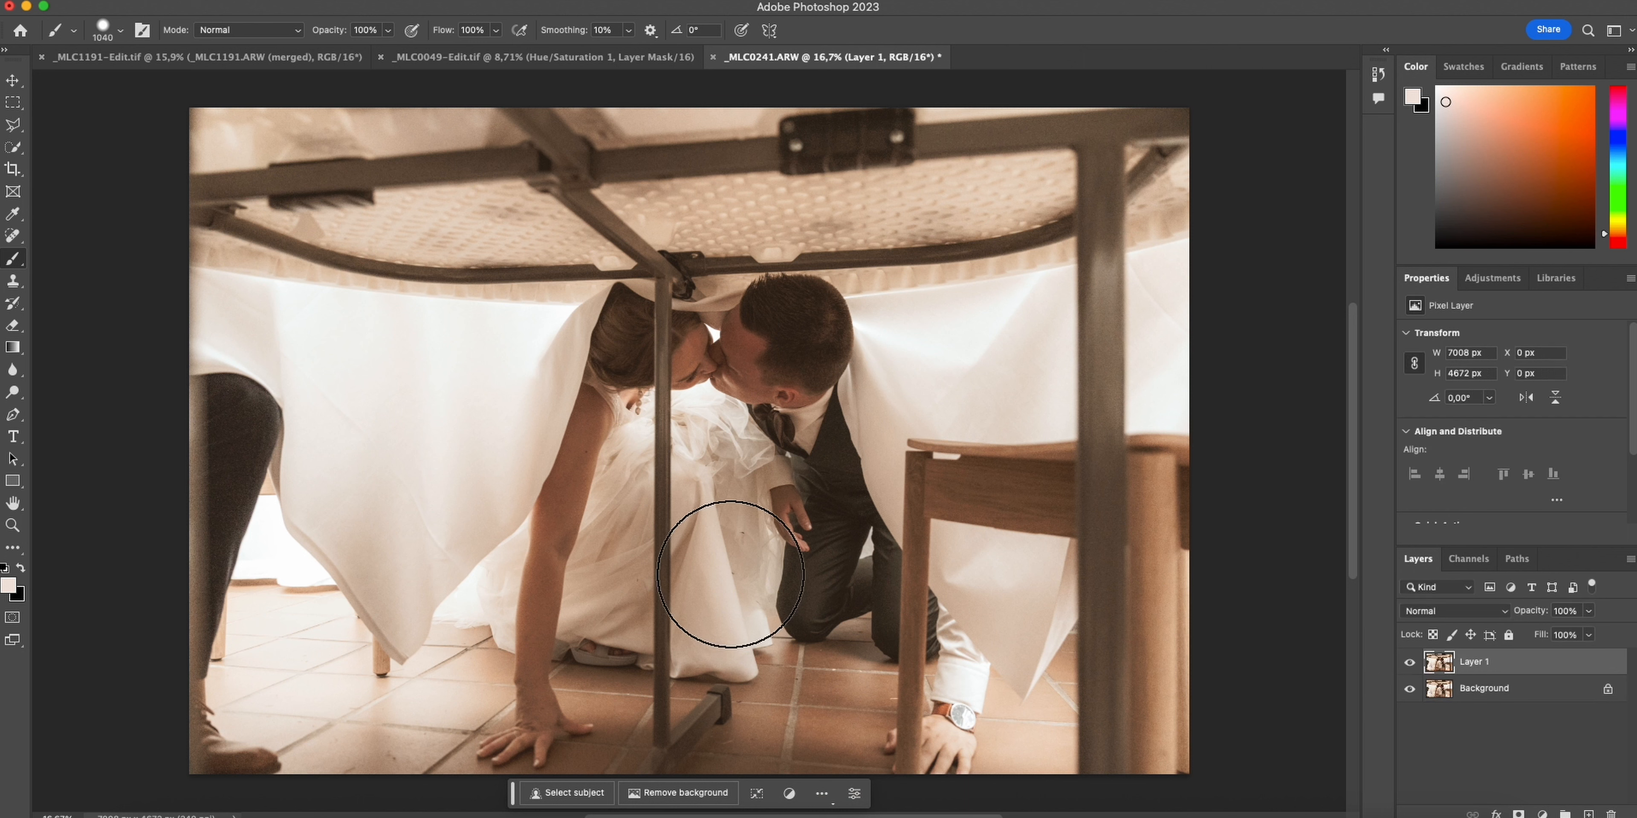
key("l")
left_click(672, 698)
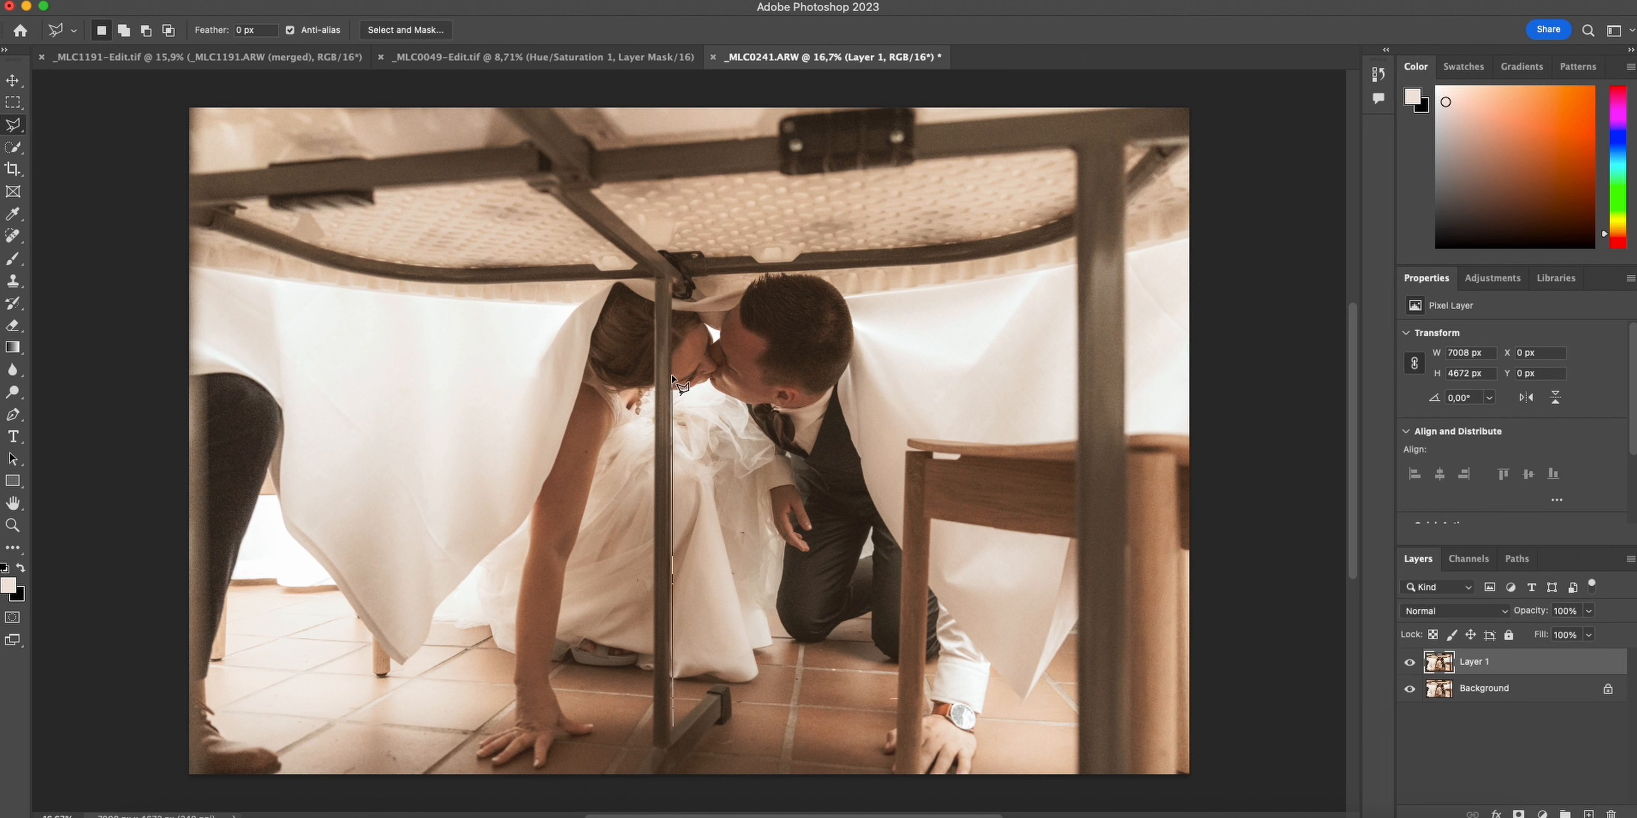
left_click(669, 720)
left_click(694, 741)
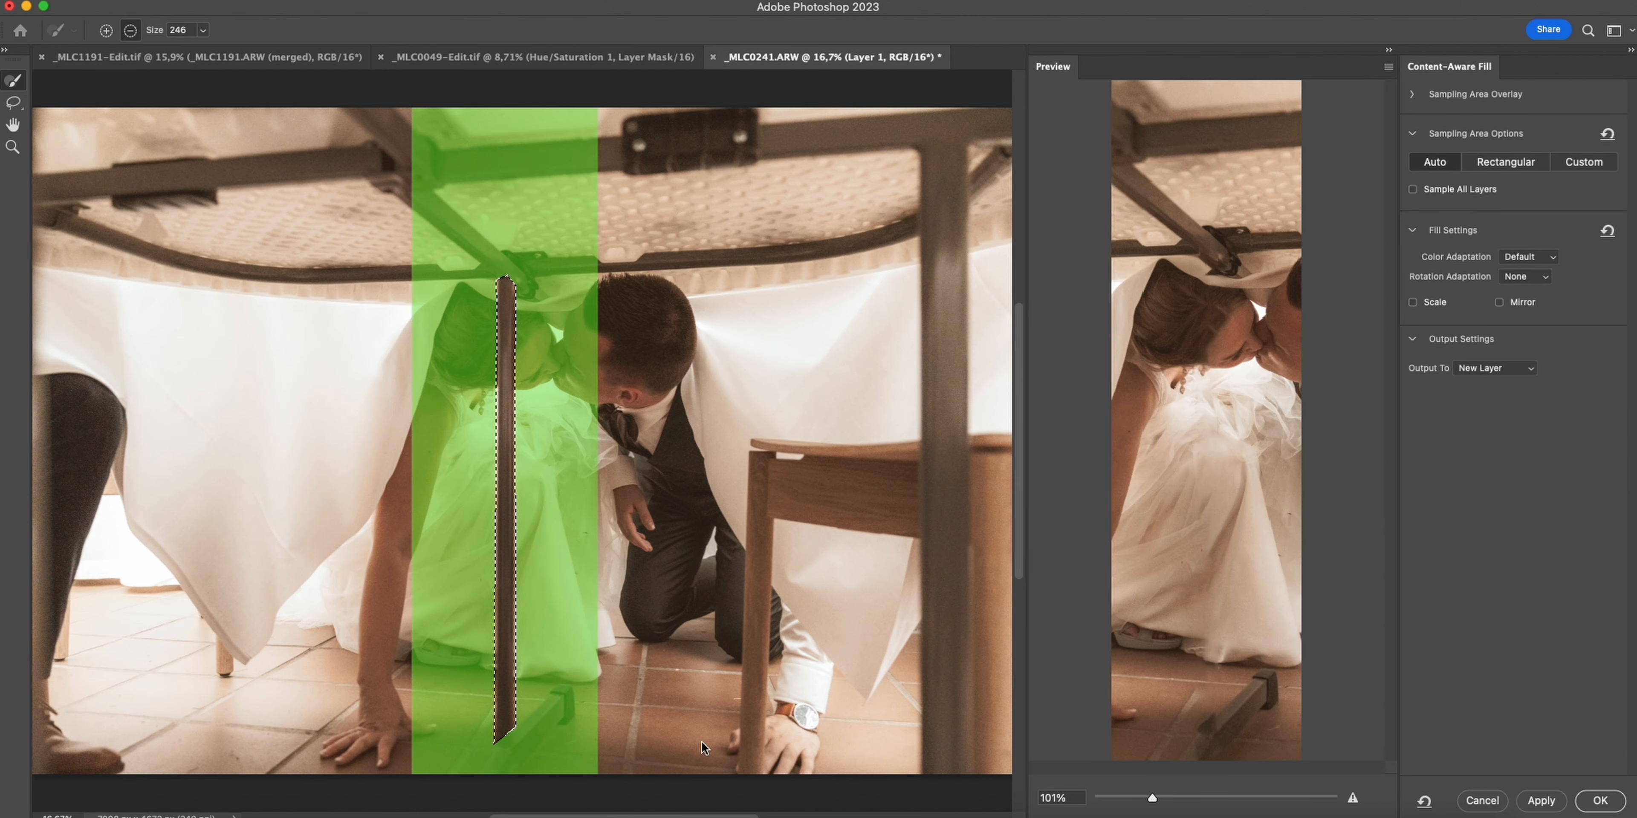
left_click(1599, 801)
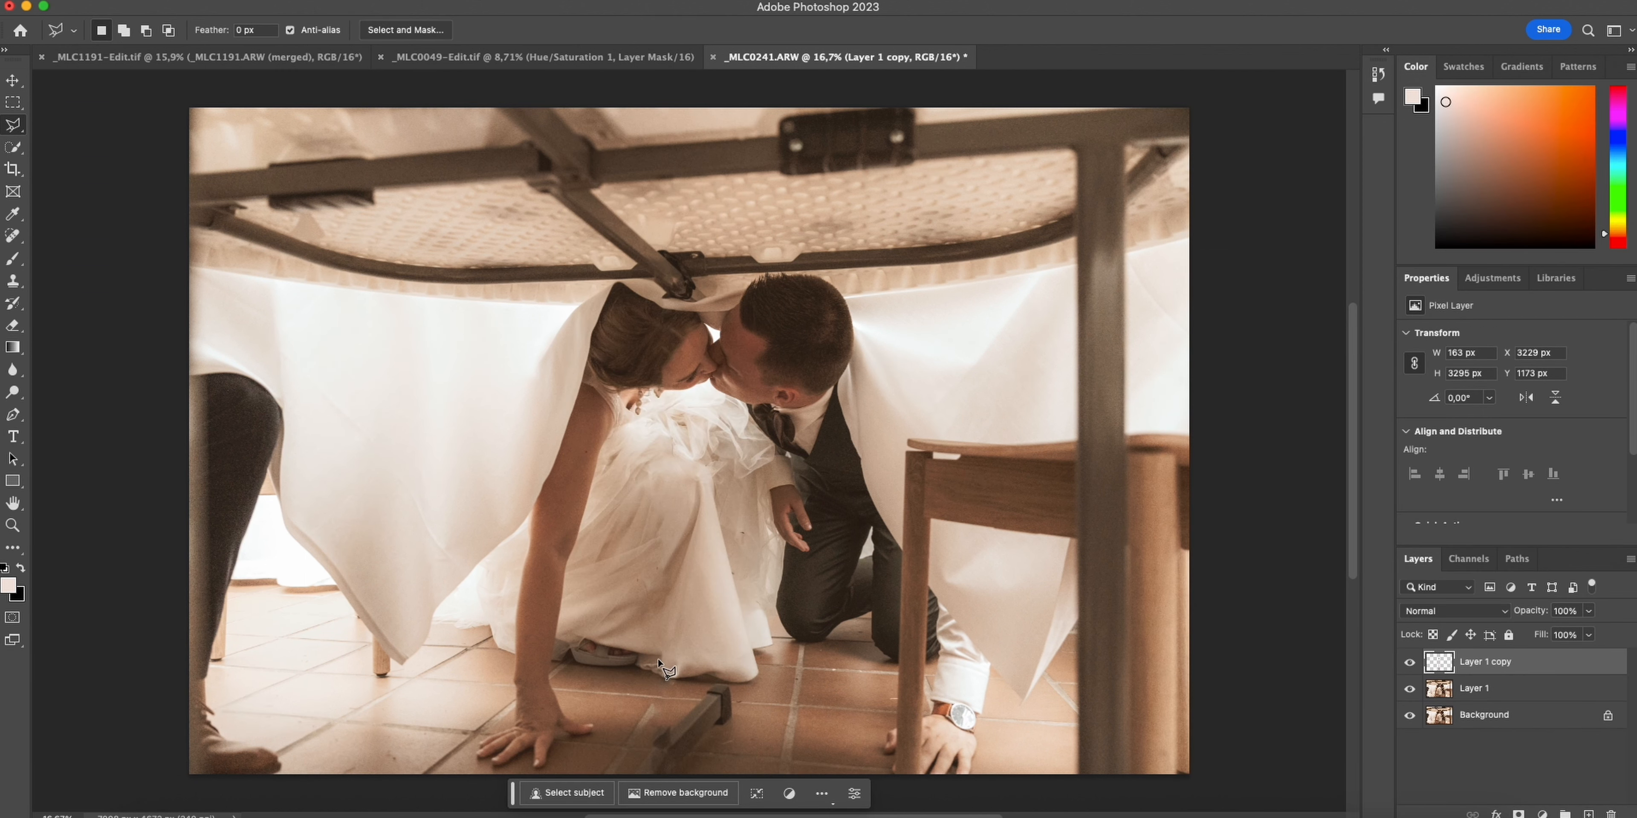
Stamp the visible layers into a new layer and outline the leftover table foot on the floor for Content-Aware Fill
key("super+alt+shift+e")
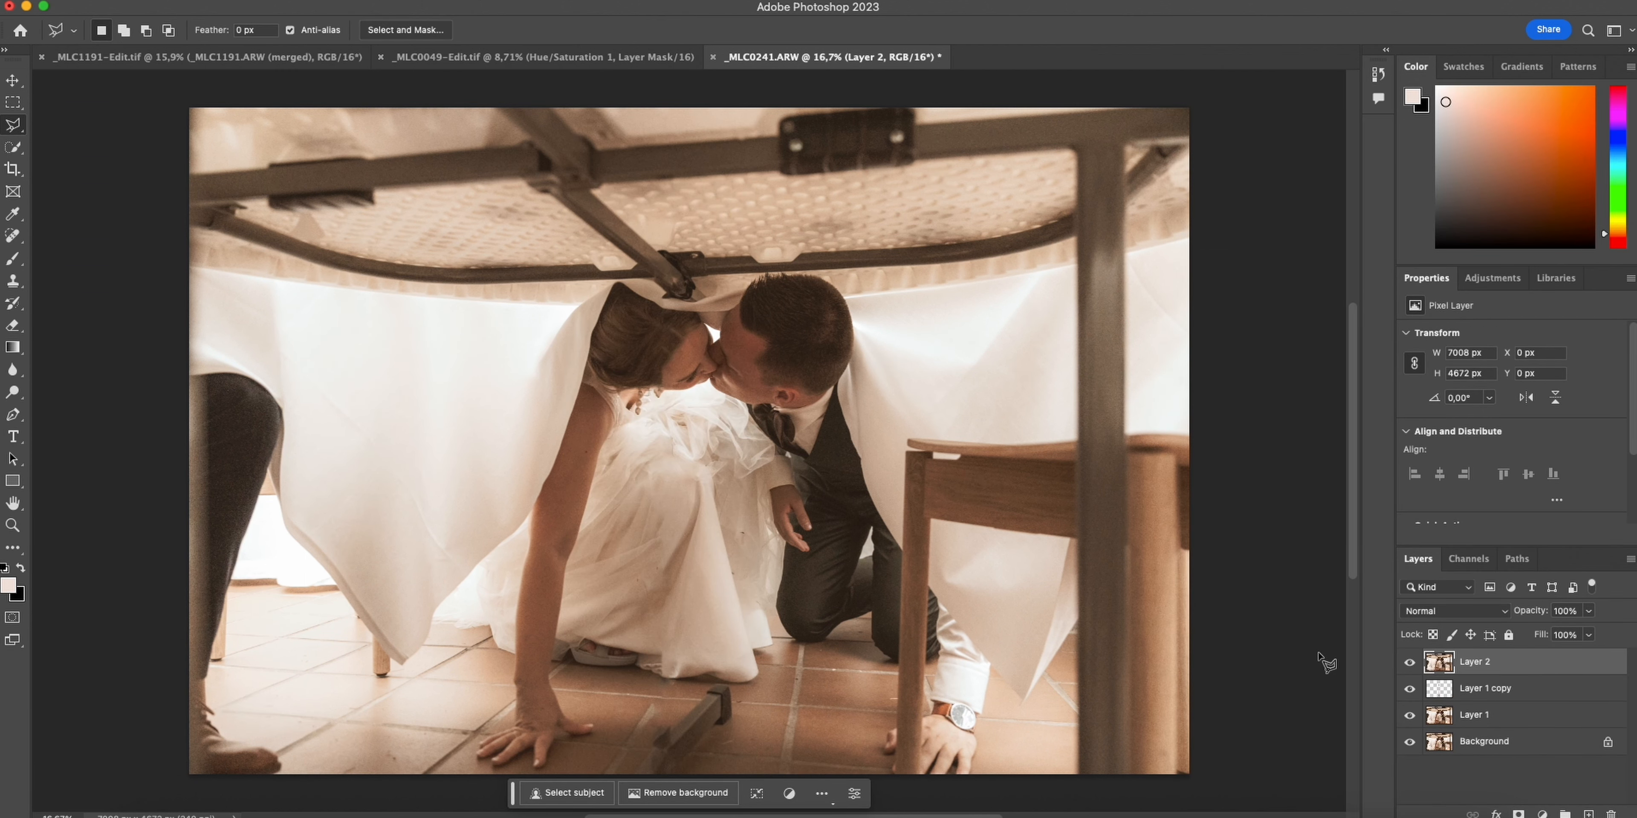
scroll(716, 726, "down", 3)
left_click(621, 600)
left_click(649, 548)
left_click(695, 529)
double_click(654, 613)
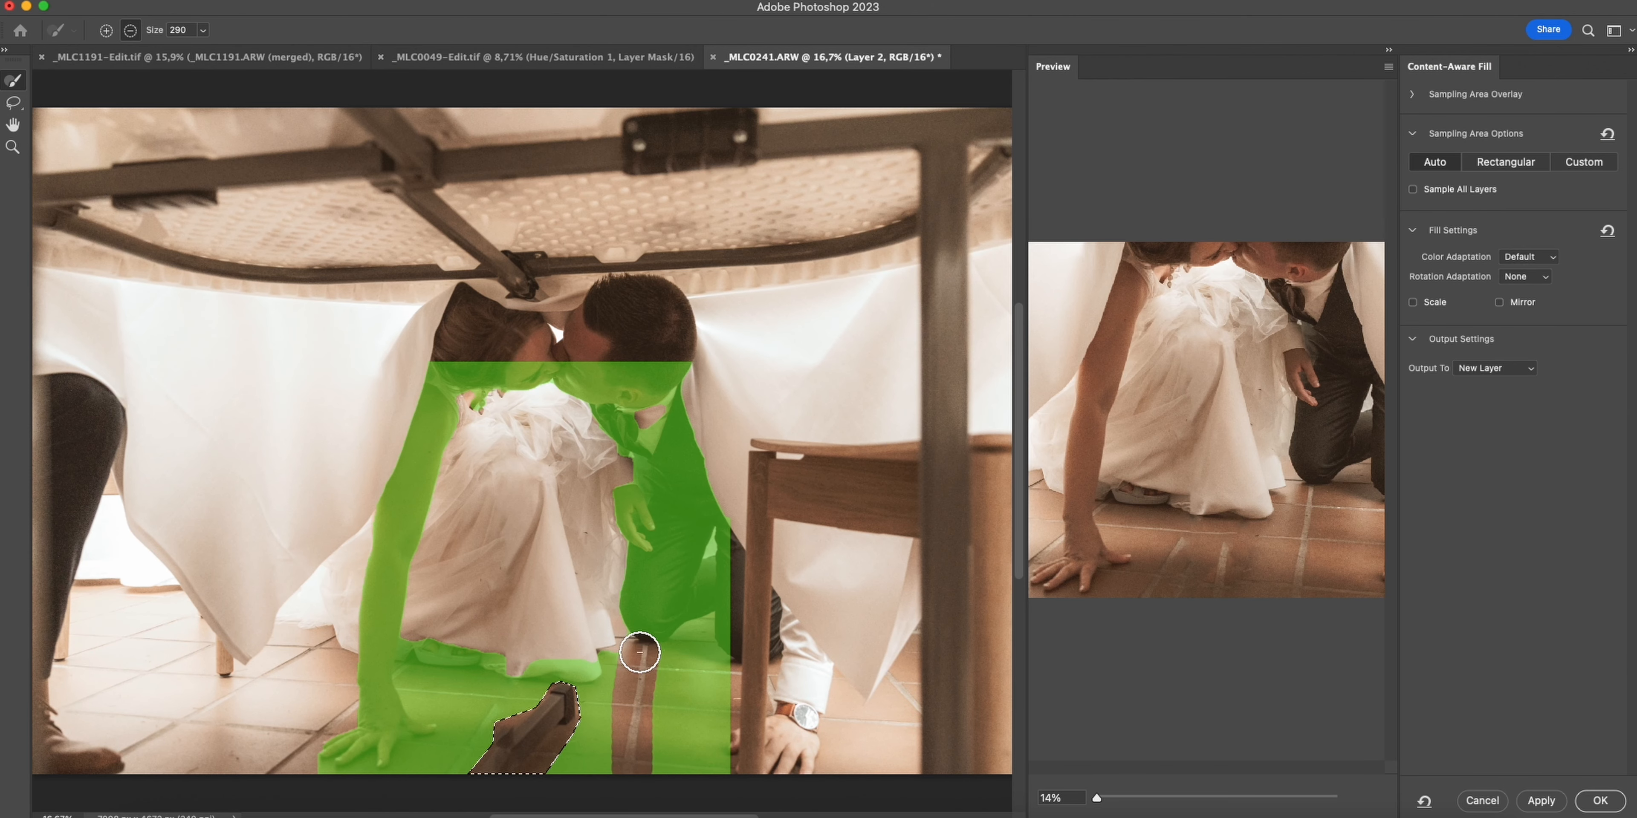
Exclude unwanted areas around the table foot from the sampling area and fill the selection on a new layer
left_click(203, 30)
left_click_drag(161, 54, 162, 54)
left_click_drag(456, 768, 493, 718)
mouse_move(424, 732)
left_mouse_down()
mouse_move(394, 741)
mouse_move(358, 723)
left_mouse_up()
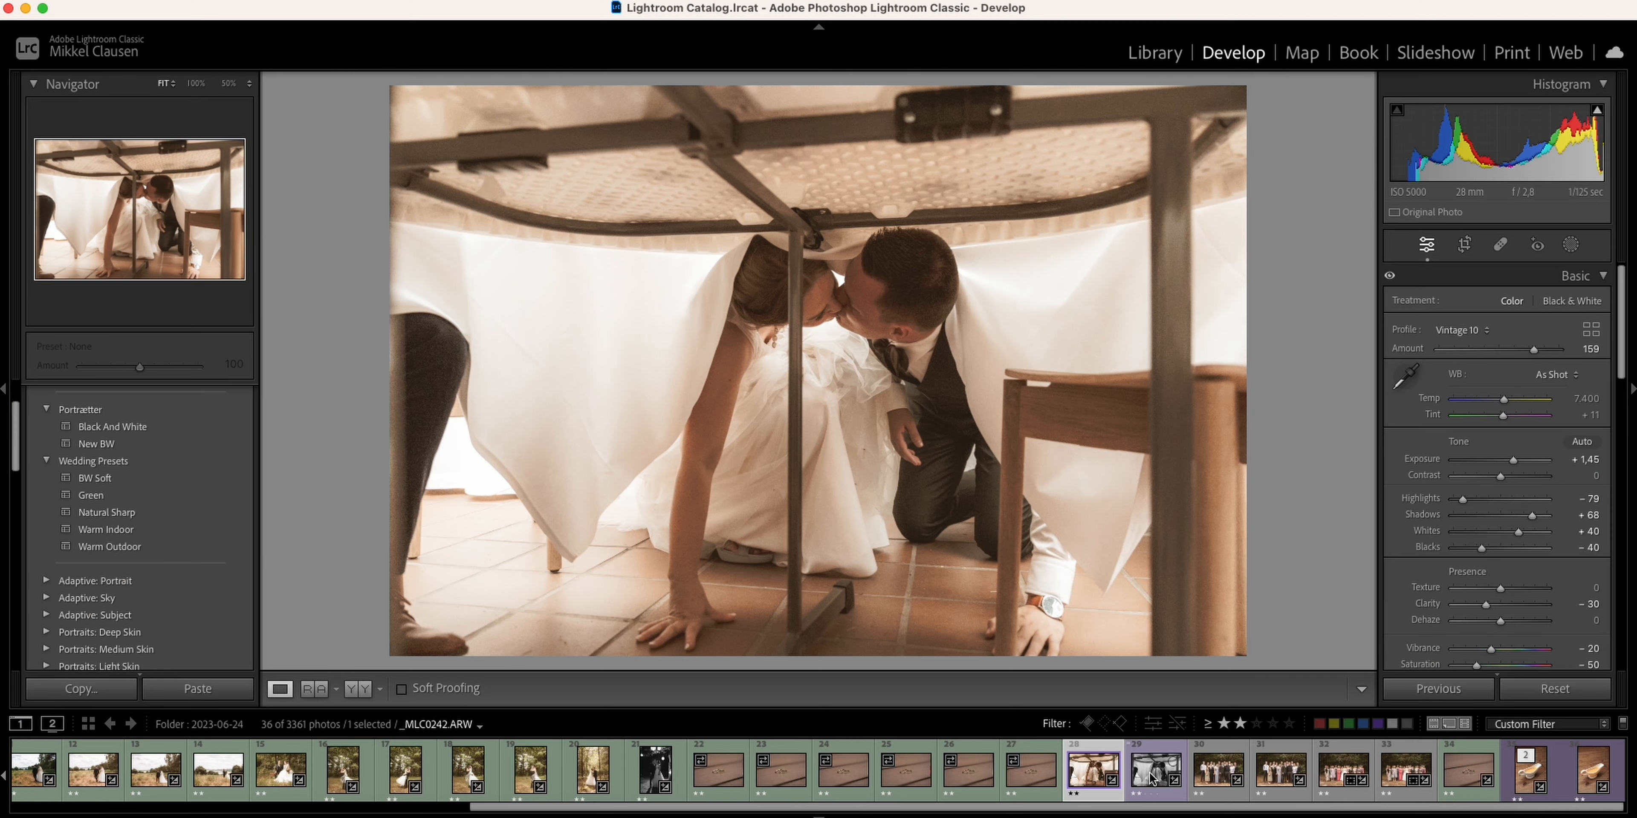
Switch to Lightroom Classic and open the black-and-white photo _MLC0242 for editing in Photoshop
right_click(1153, 781)
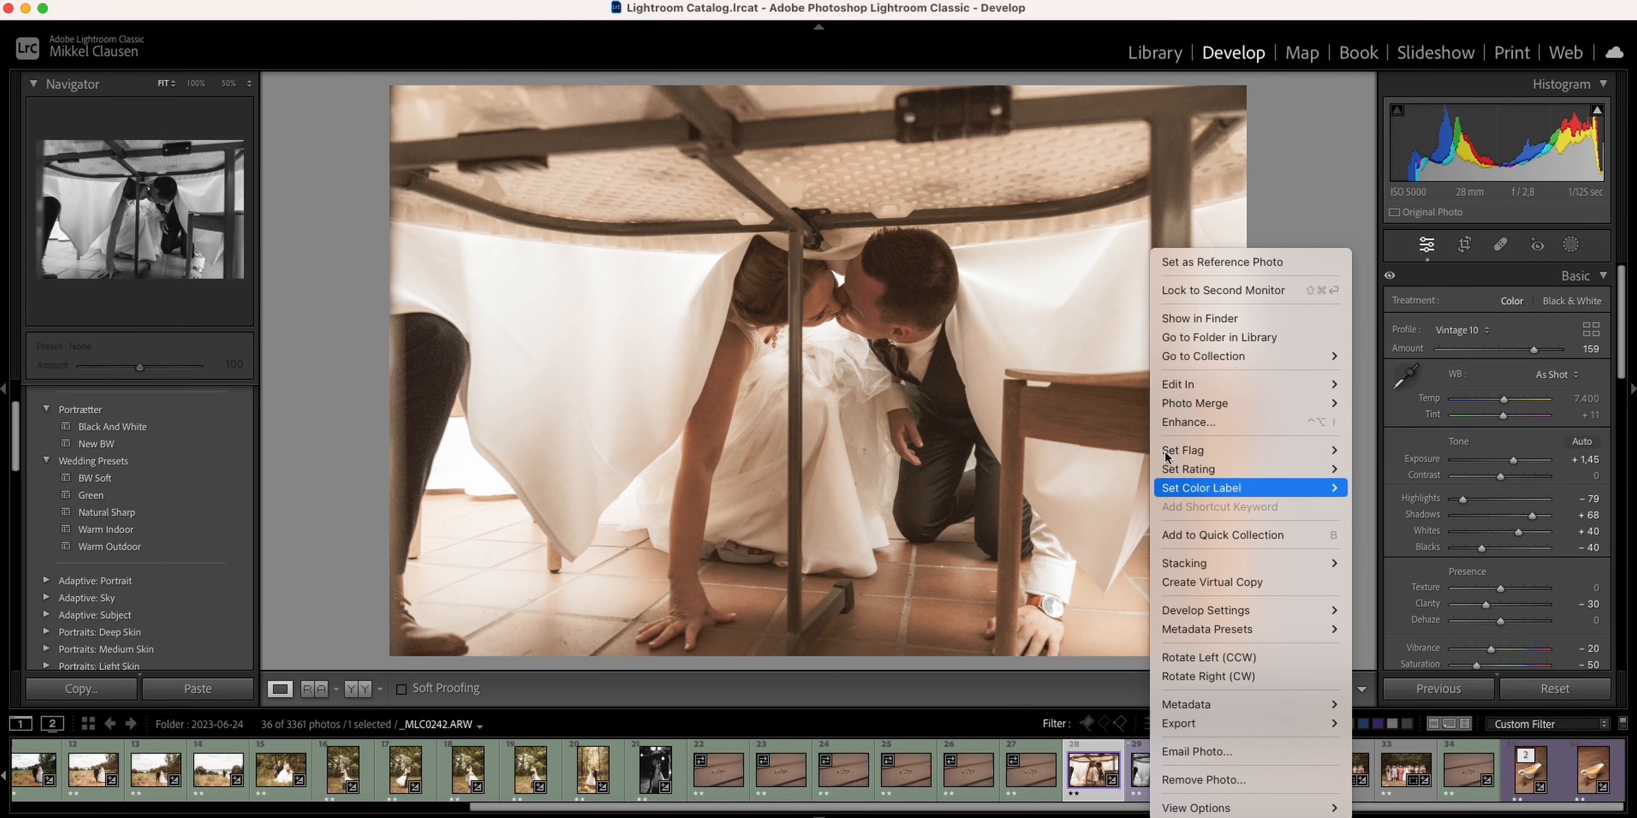
mouse_move(1249, 384)
left_click(1442, 385)
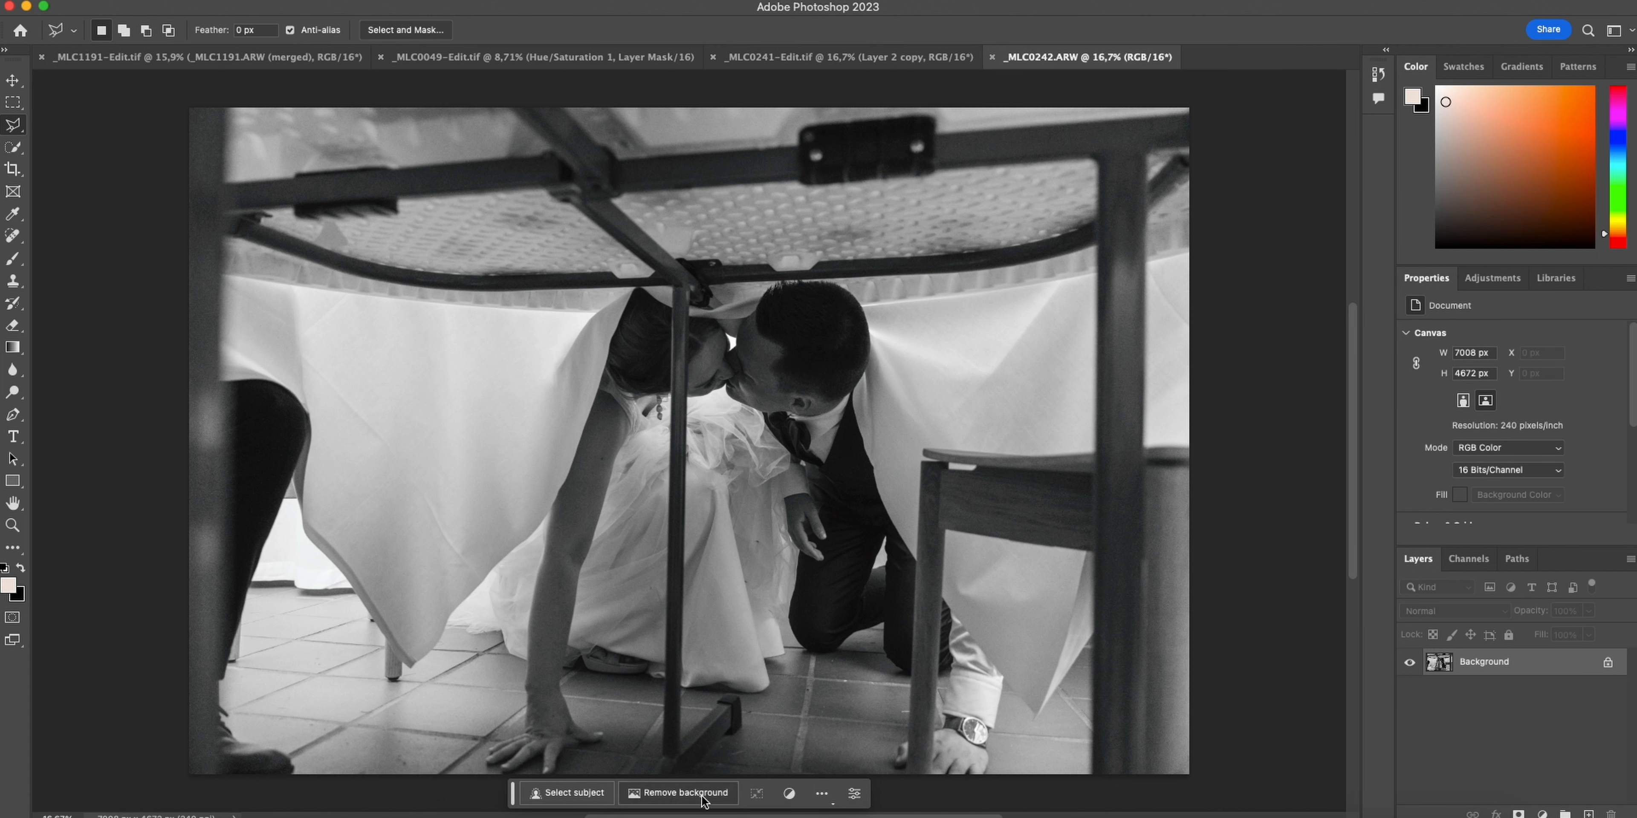
Outline the upright table leg and its foot with the Polygonal Lasso and remove them with Content-Aware Fill on a new layer
scroll(708, 780, "down", 2)
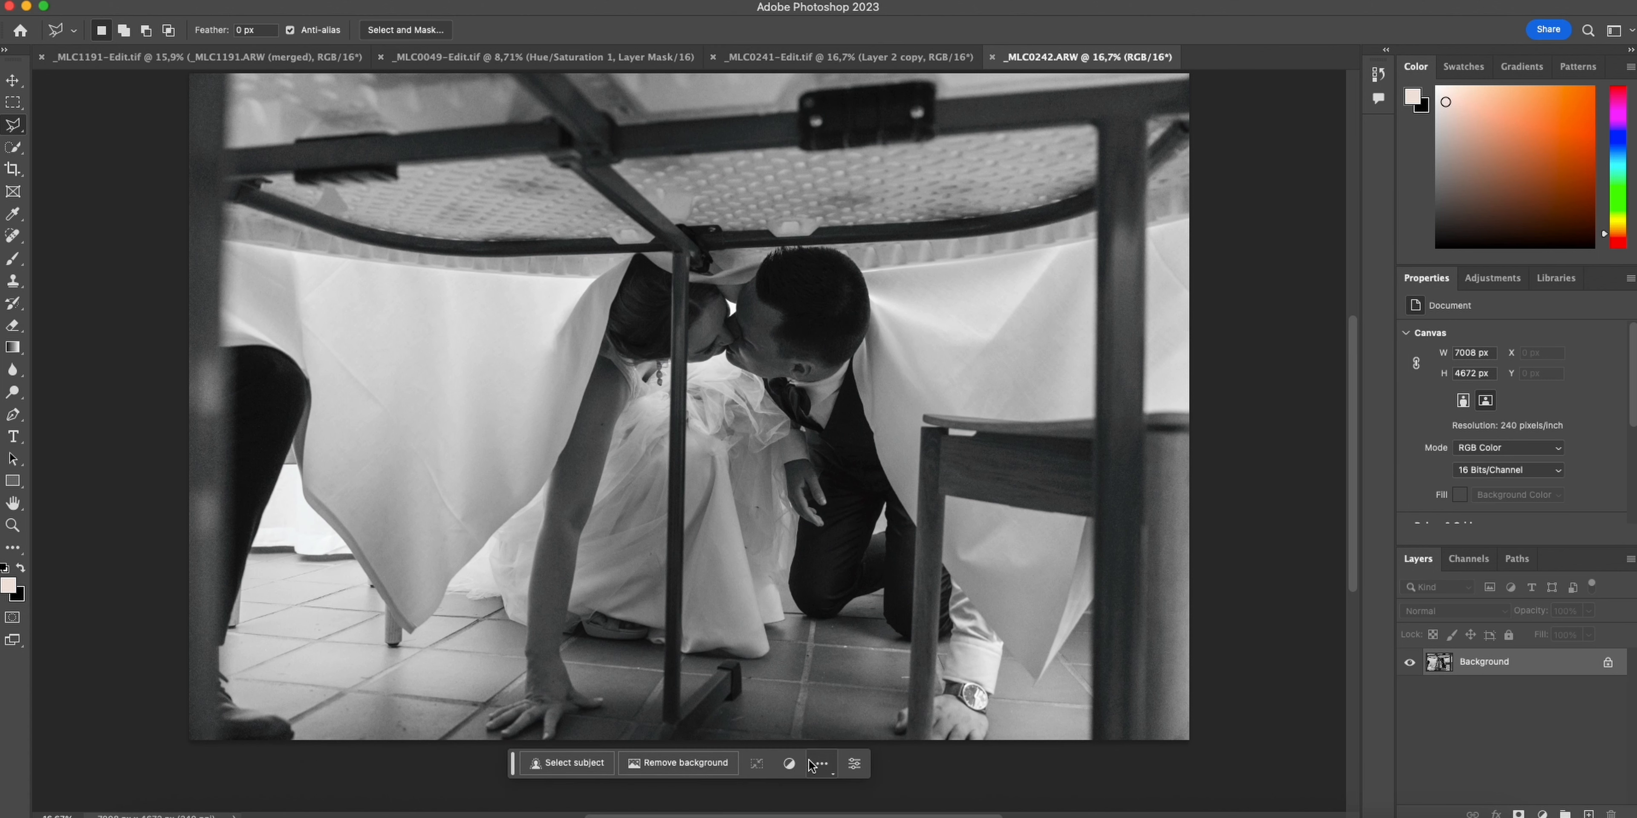
left_click(672, 255)
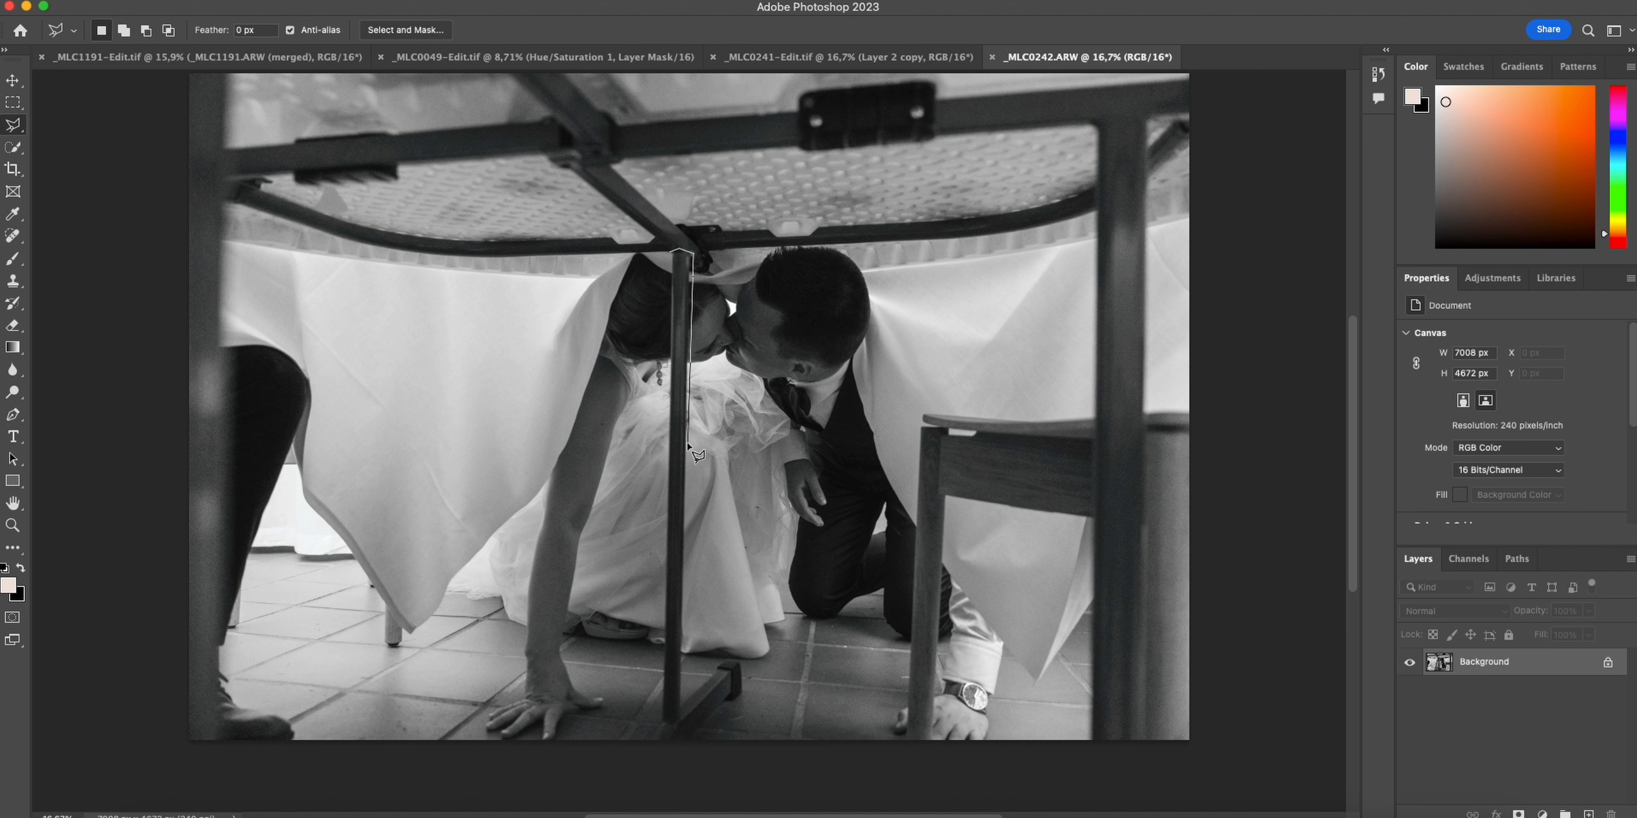
left_click(681, 698)
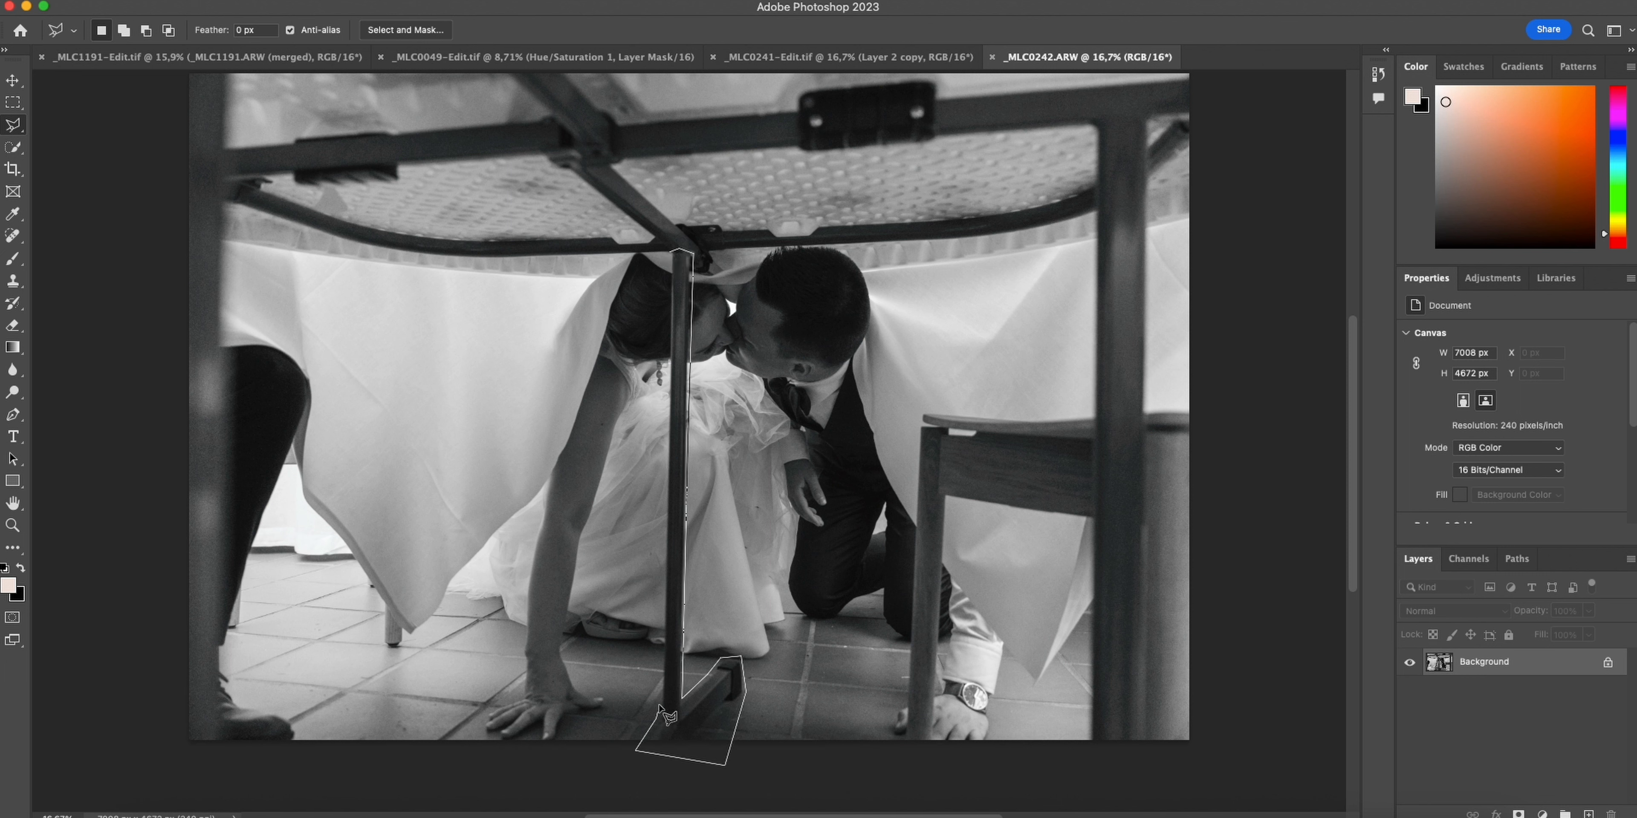
left_click(661, 705)
left_click(678, 257)
right_click(678, 256)
left_click(724, 570)
left_click(1599, 801)
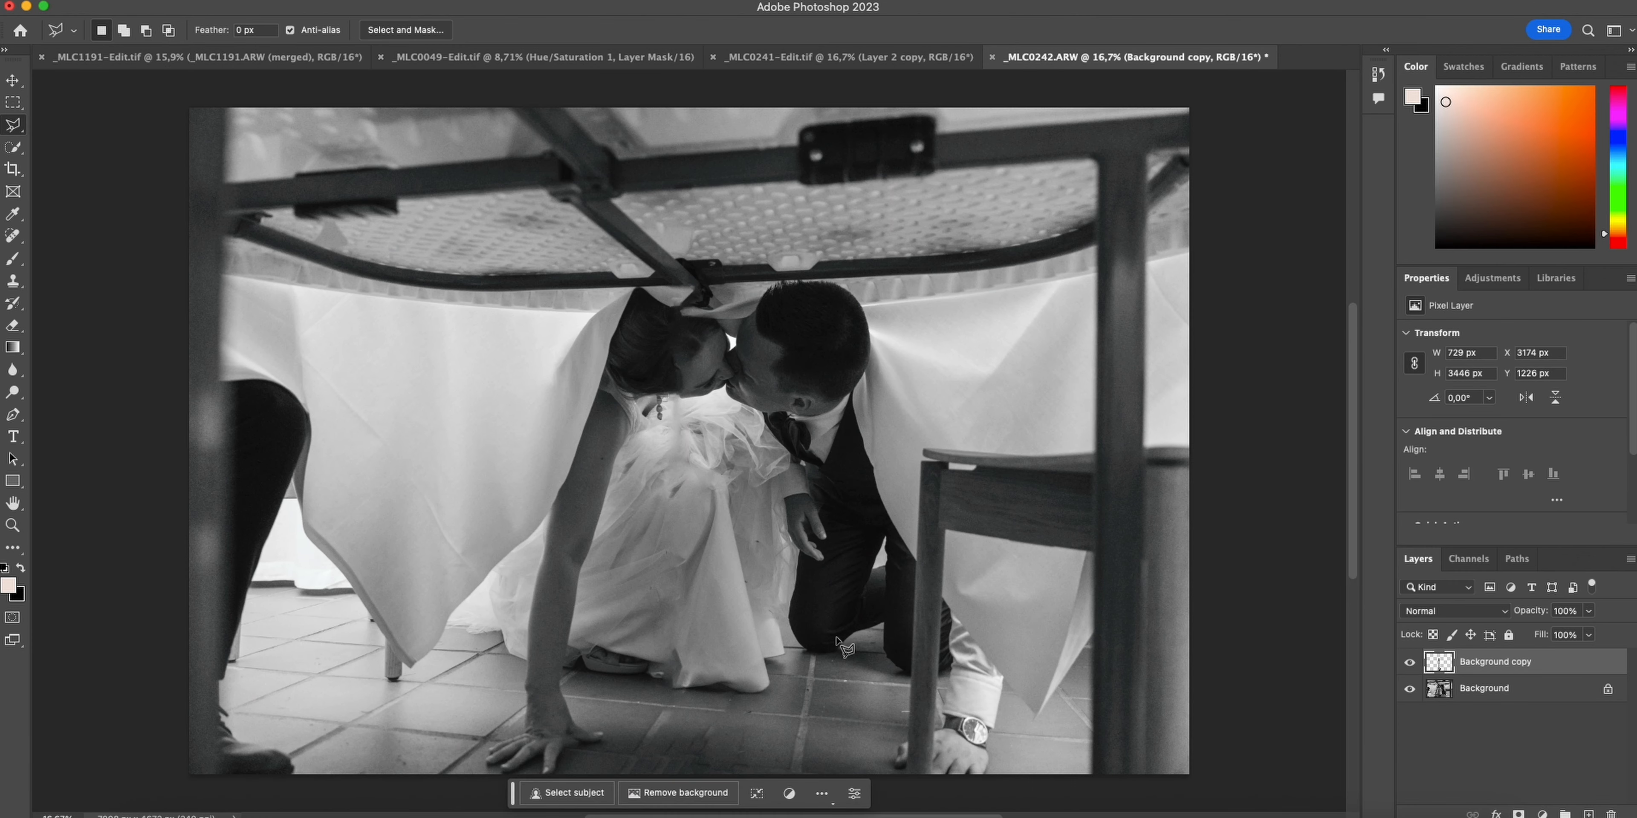
Merge the visible result into a new layer and reshape the bride's jawline with Liquify, using a size 125 brush
scroll(686, 411, "up", 5)
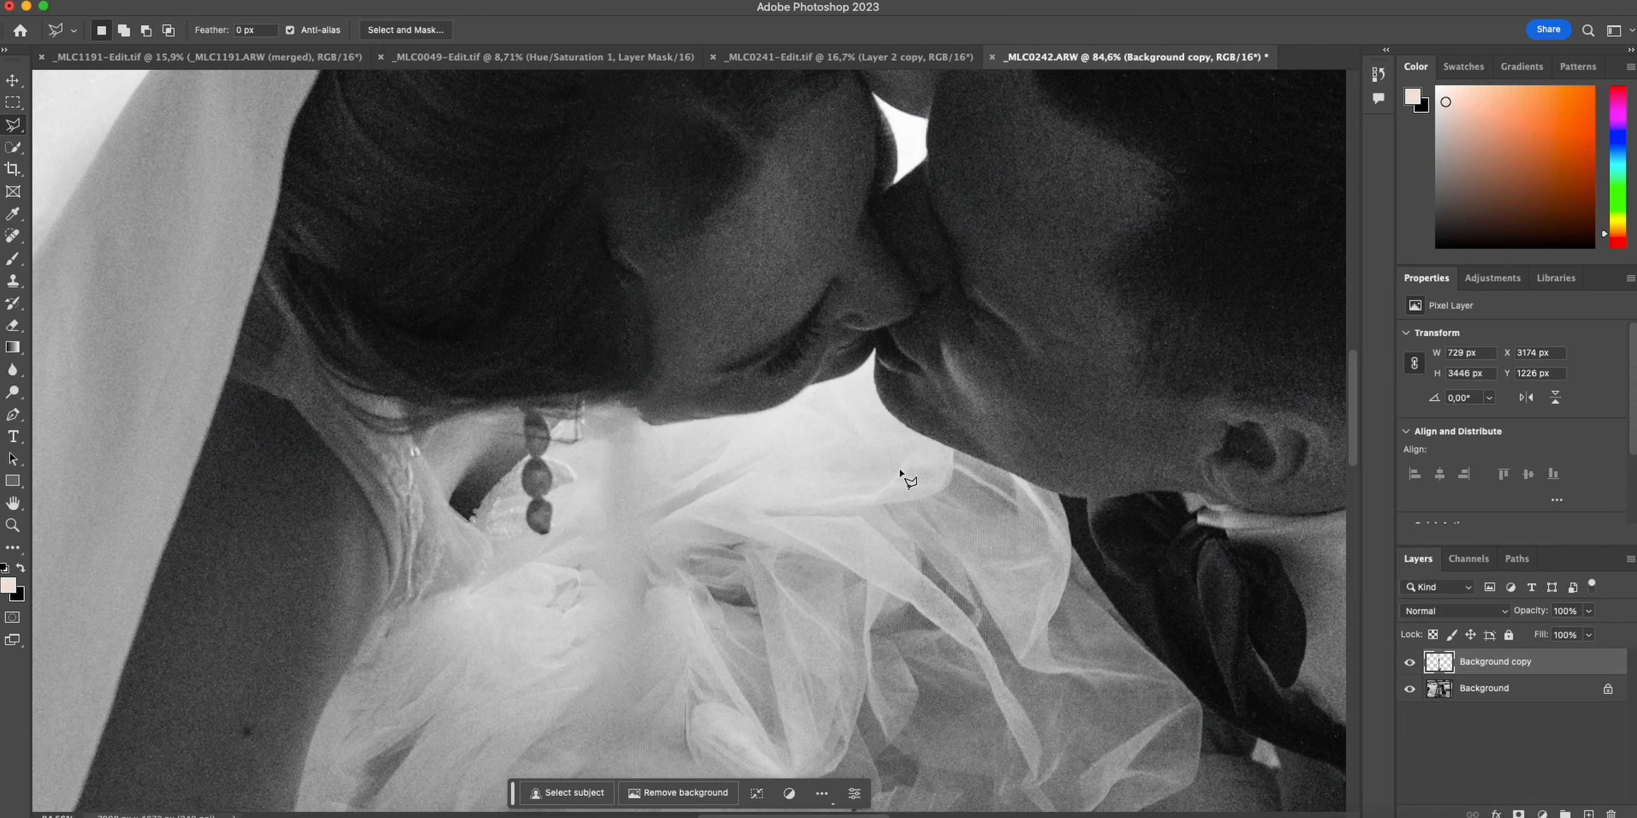
key("super+shift+x")
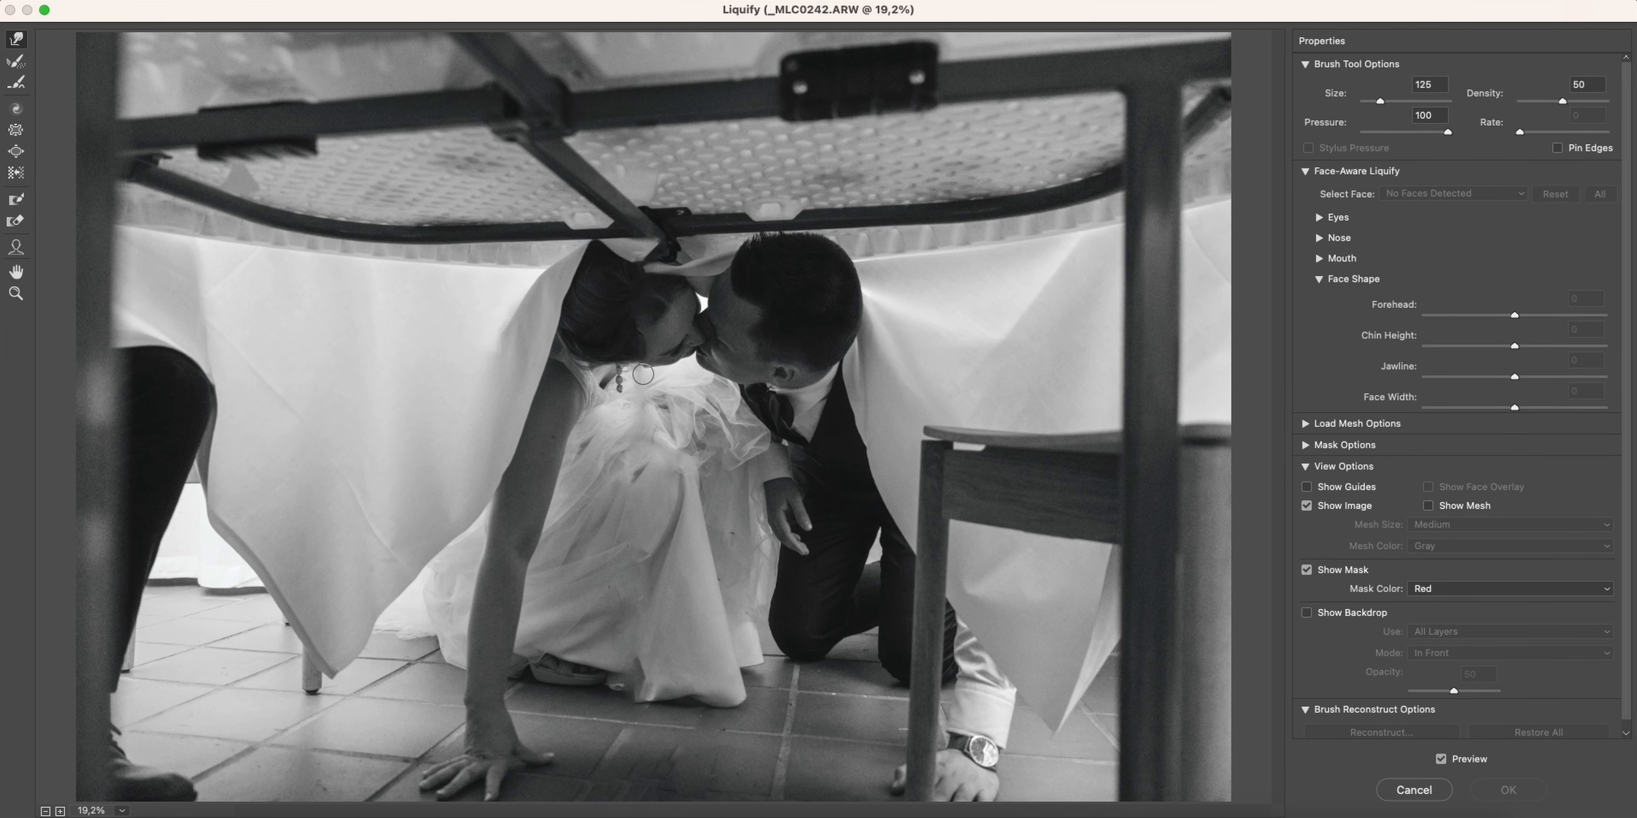
left_click_drag(643, 373, 653, 396)
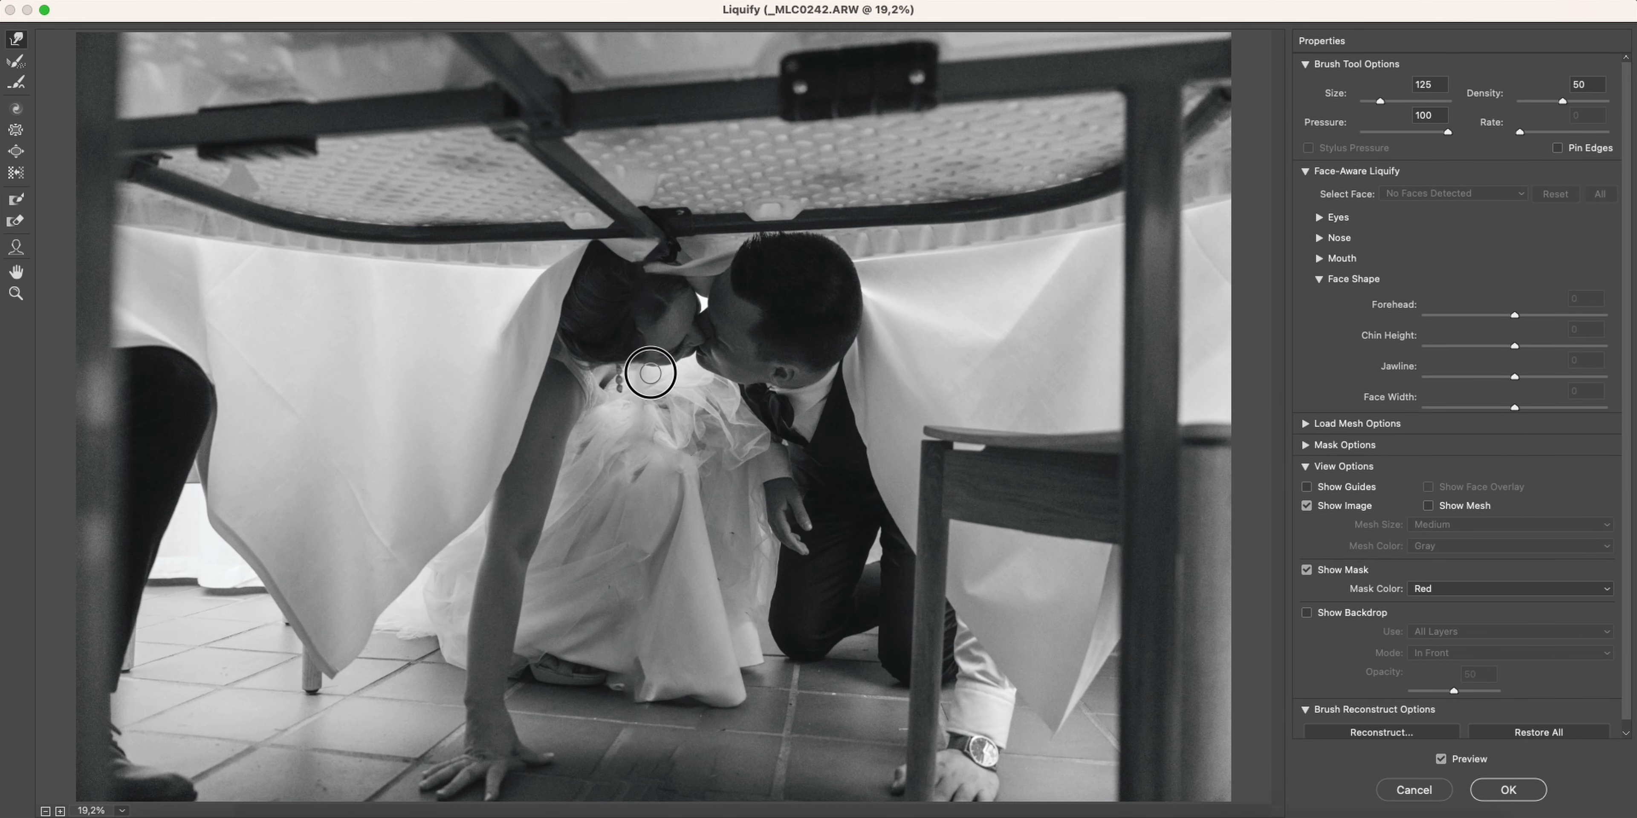
left_click(1534, 797)
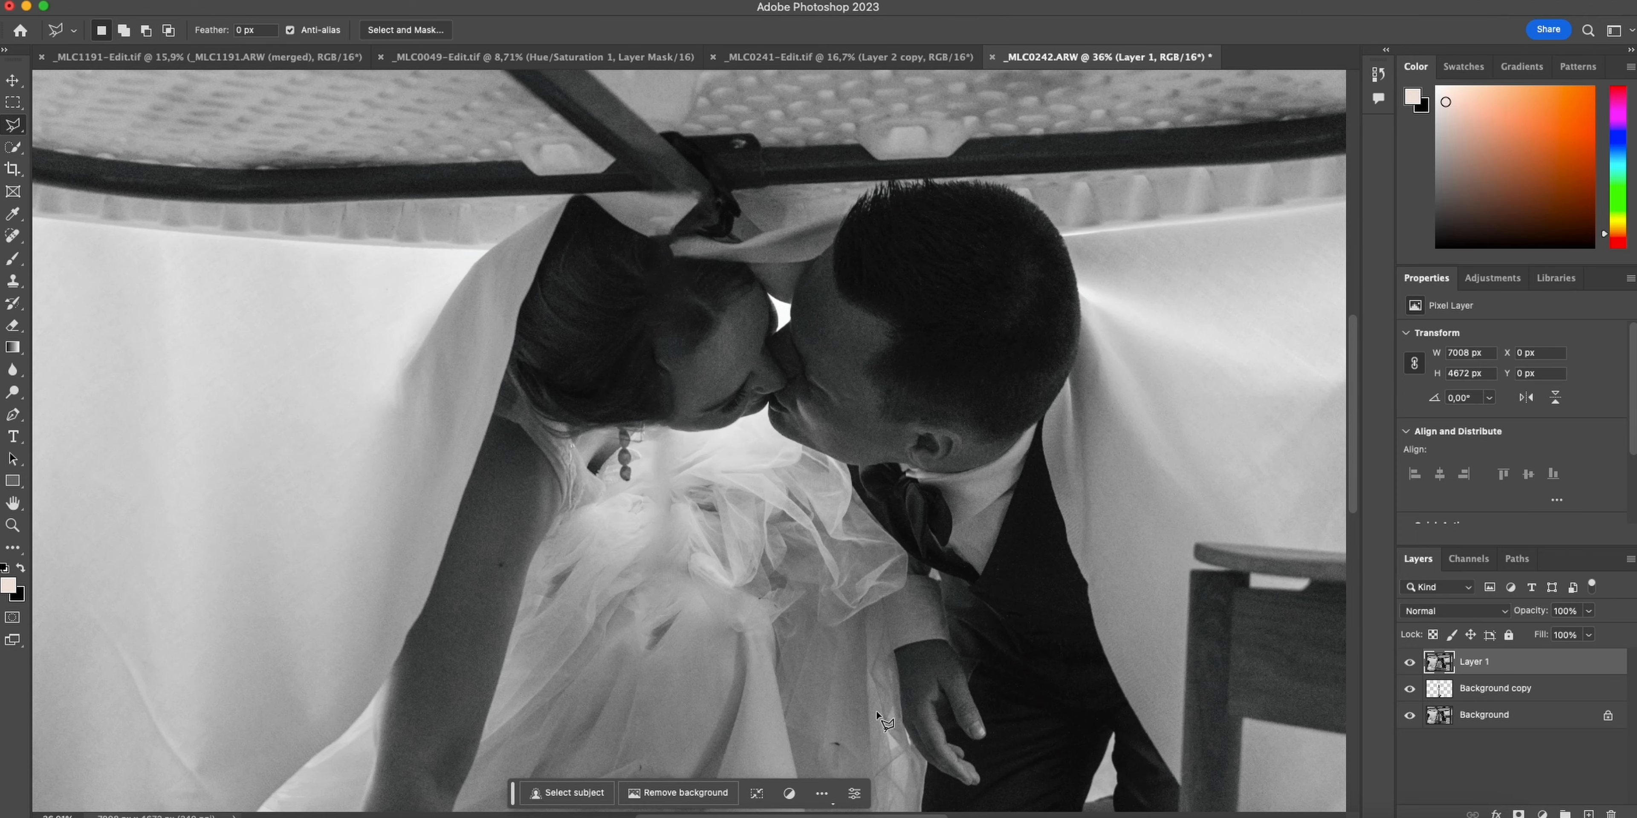
Check the filled floor area and save the retouched black-and-white photo
scroll(766, 569, "down", 2)
scroll(765, 568, "up", 3)
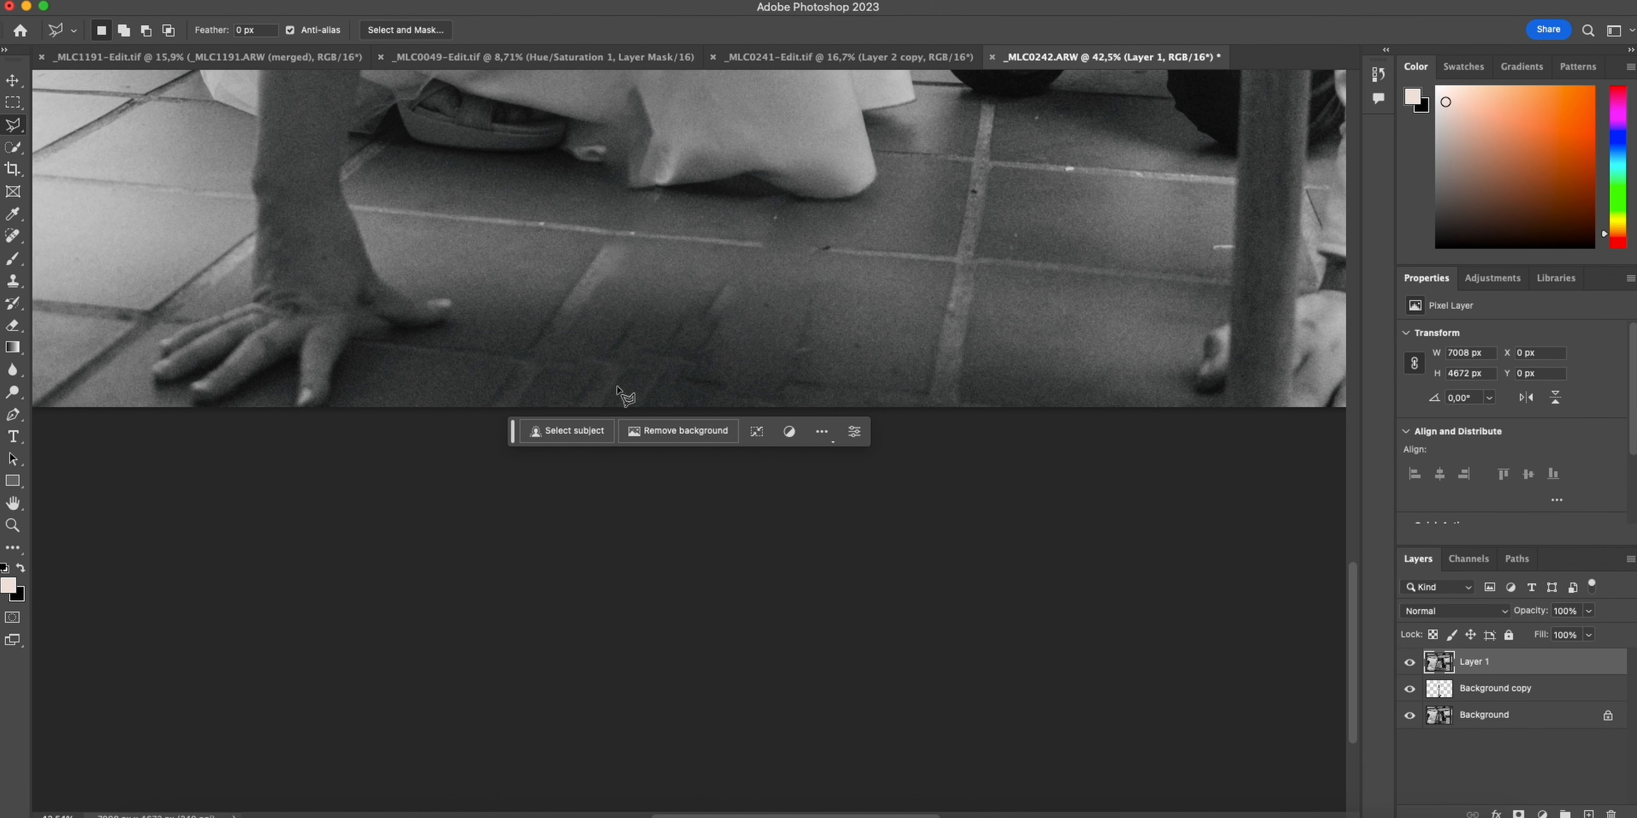
scroll(621, 394, "down", 3)
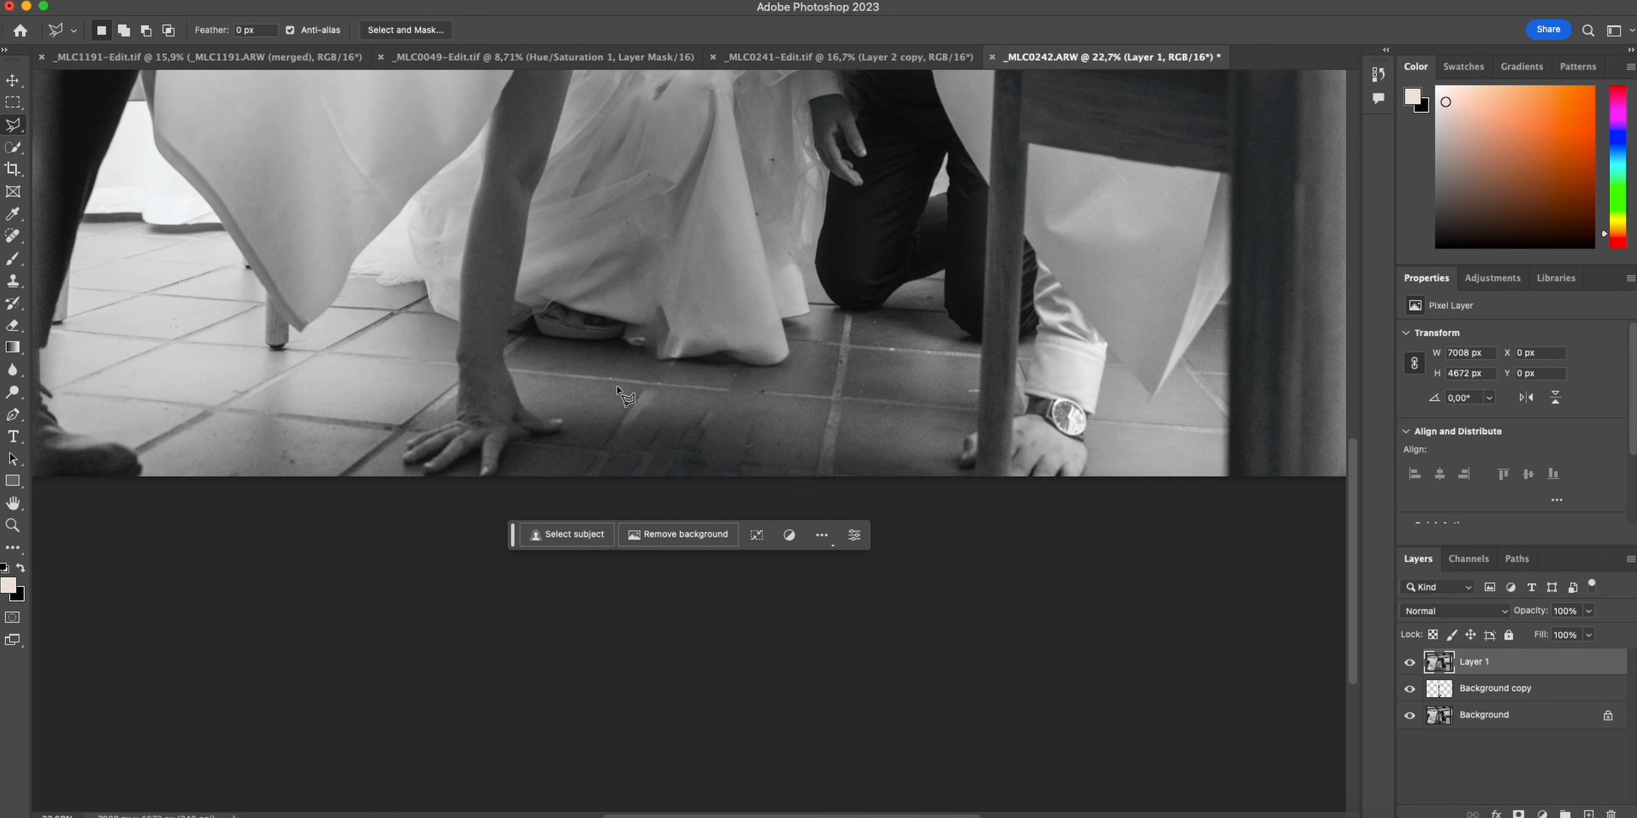
scroll(617, 387, "down", 2)
key("super+s")
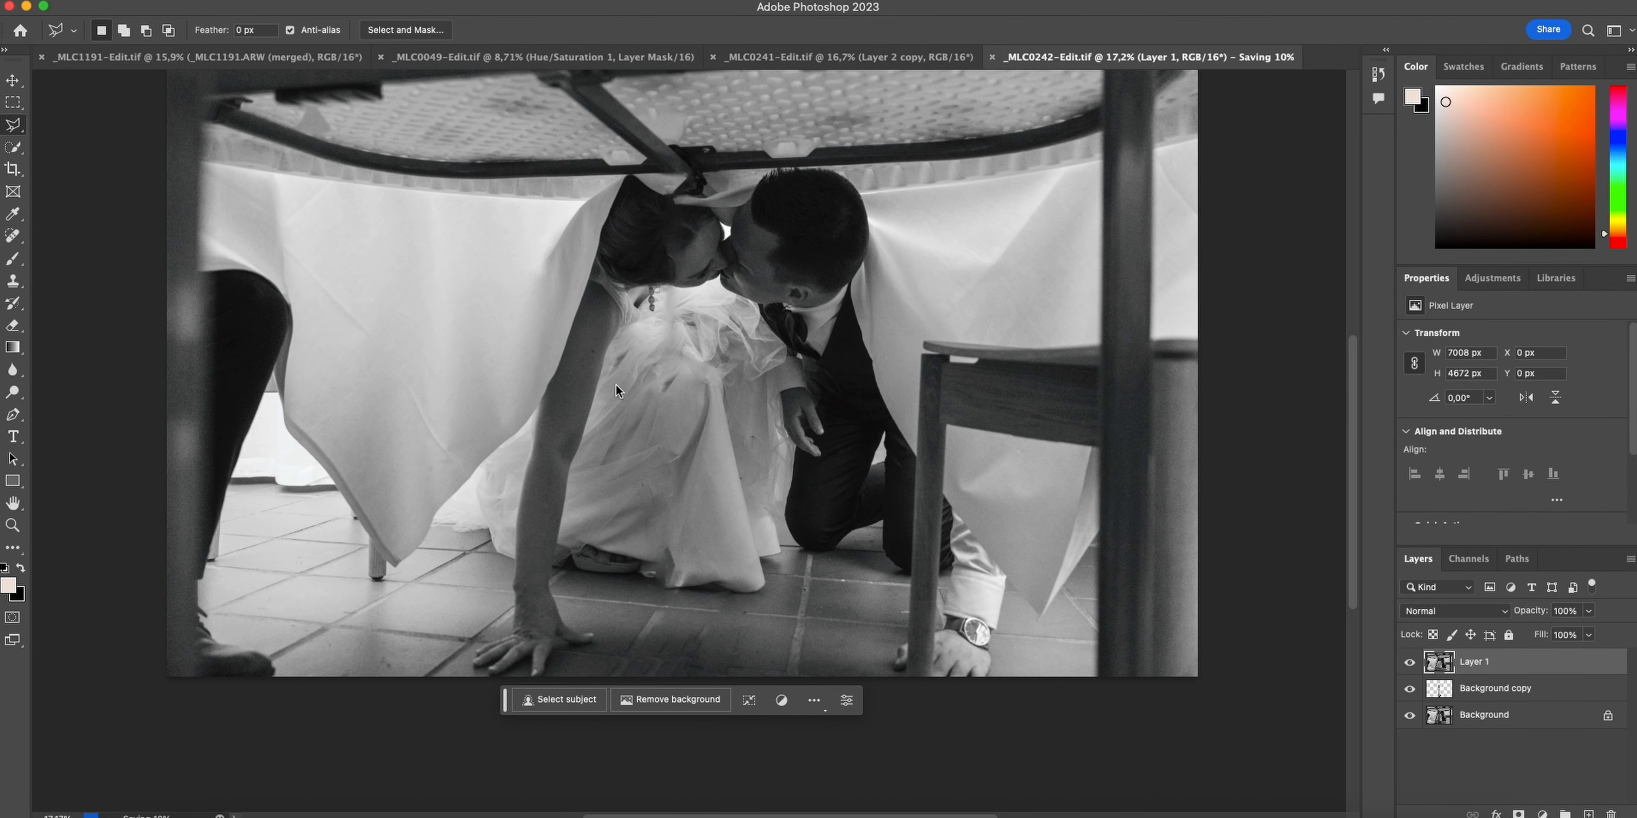
left_click(795, 817)
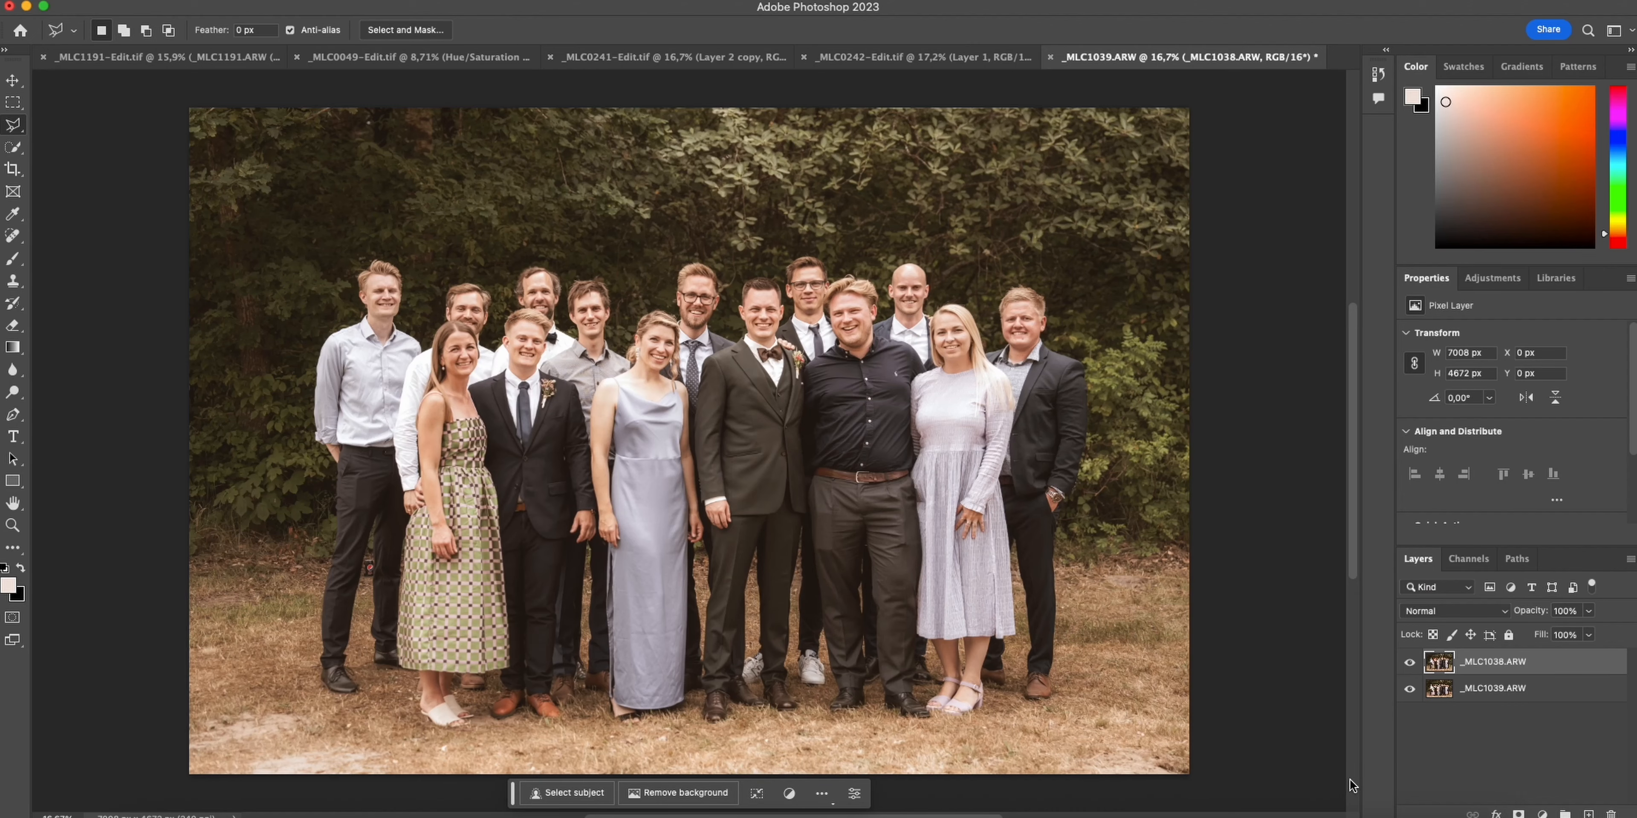
Move the _MLC1039.ARW layer above _MLC1038.ARW in the group photo and add a layer mask to it
scroll(358, 308, "up", 5)
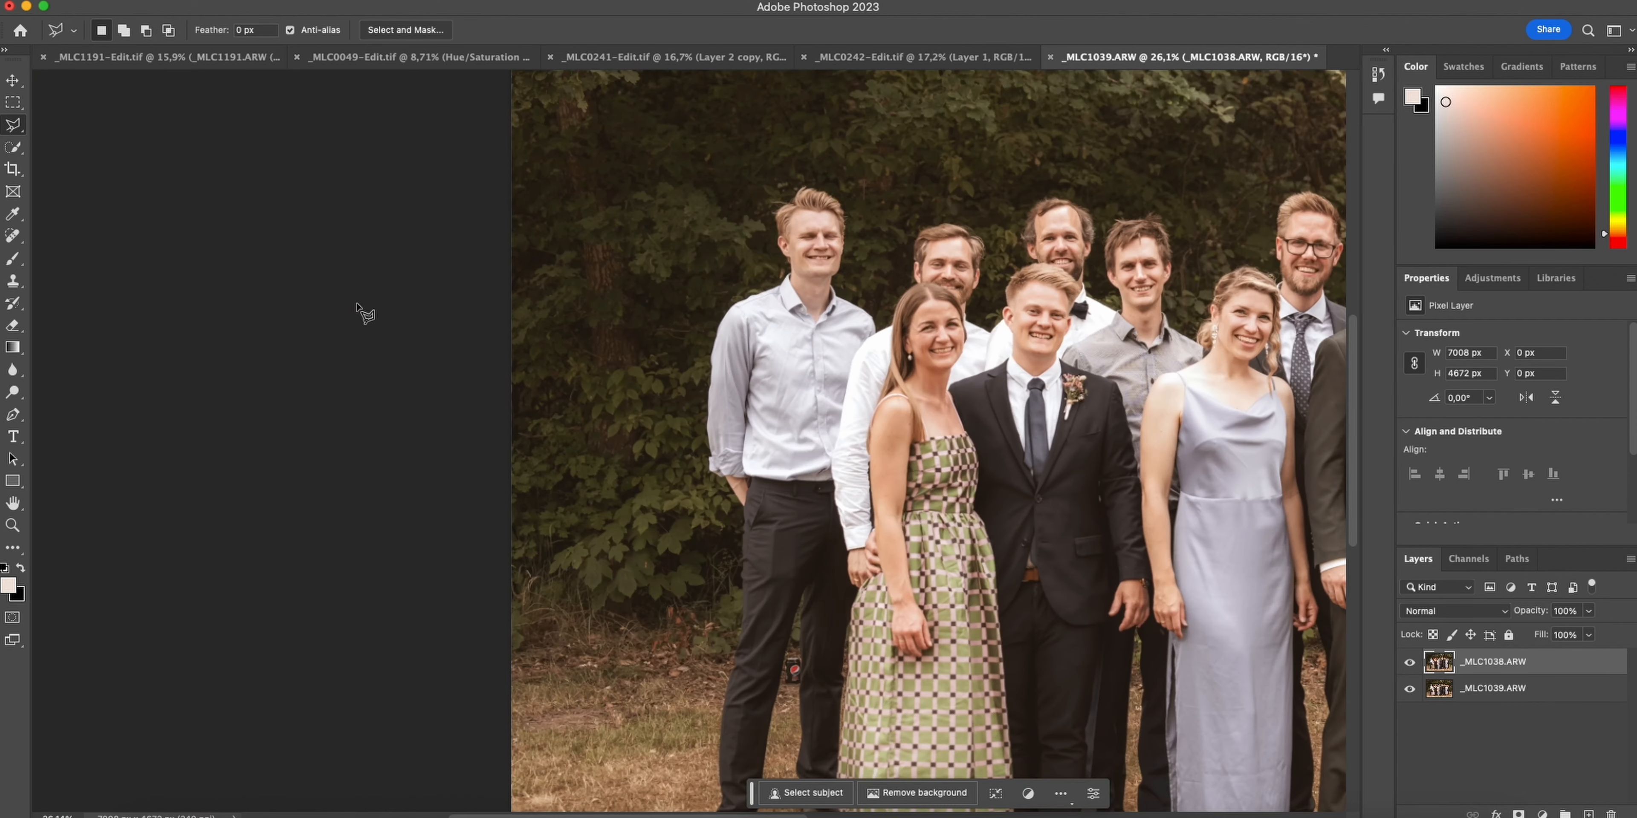
scroll(358, 308, "right", 8)
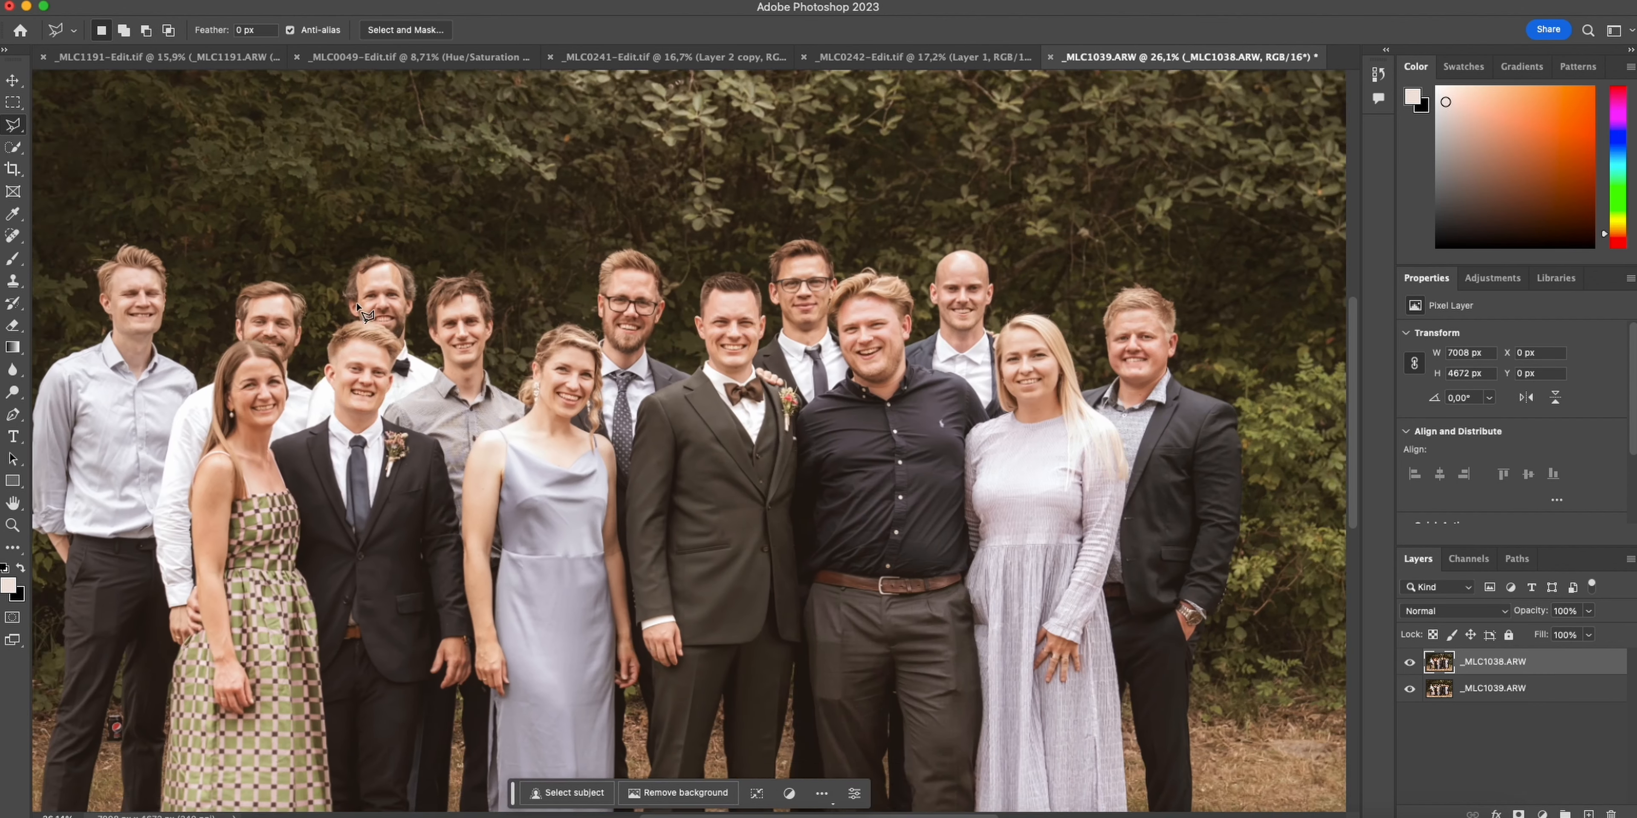
scroll(358, 309, "left", 3)
left_click_drag(1492, 697, 1484, 662)
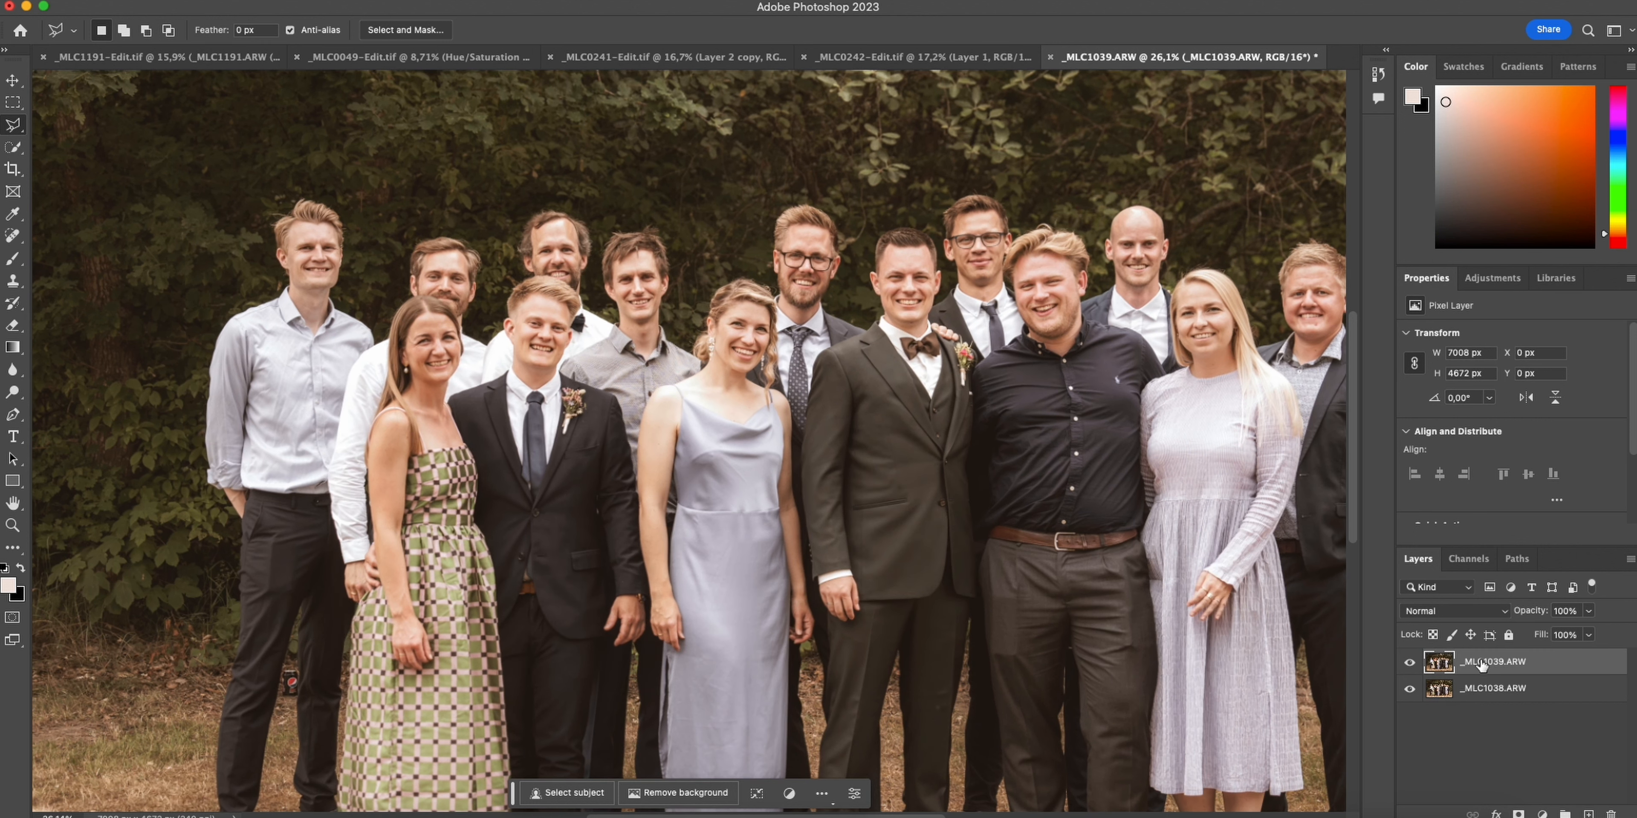
left_click(1518, 813)
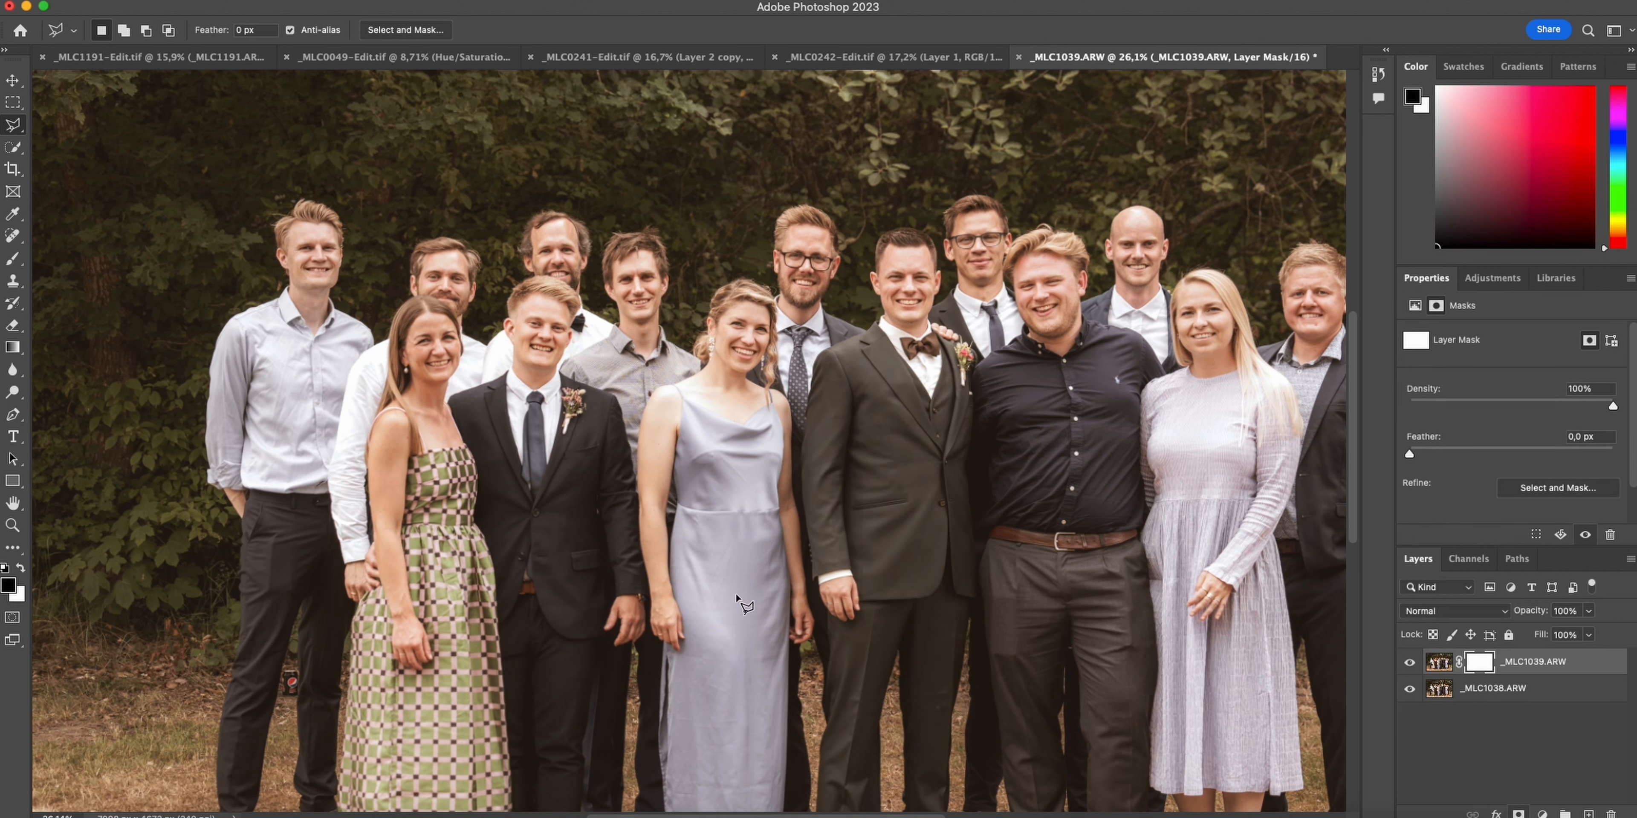
Paint the leftmost man's face in black on the layer mask with a 284 px brush, and invert the mask
key("b")
right_click(299, 248)
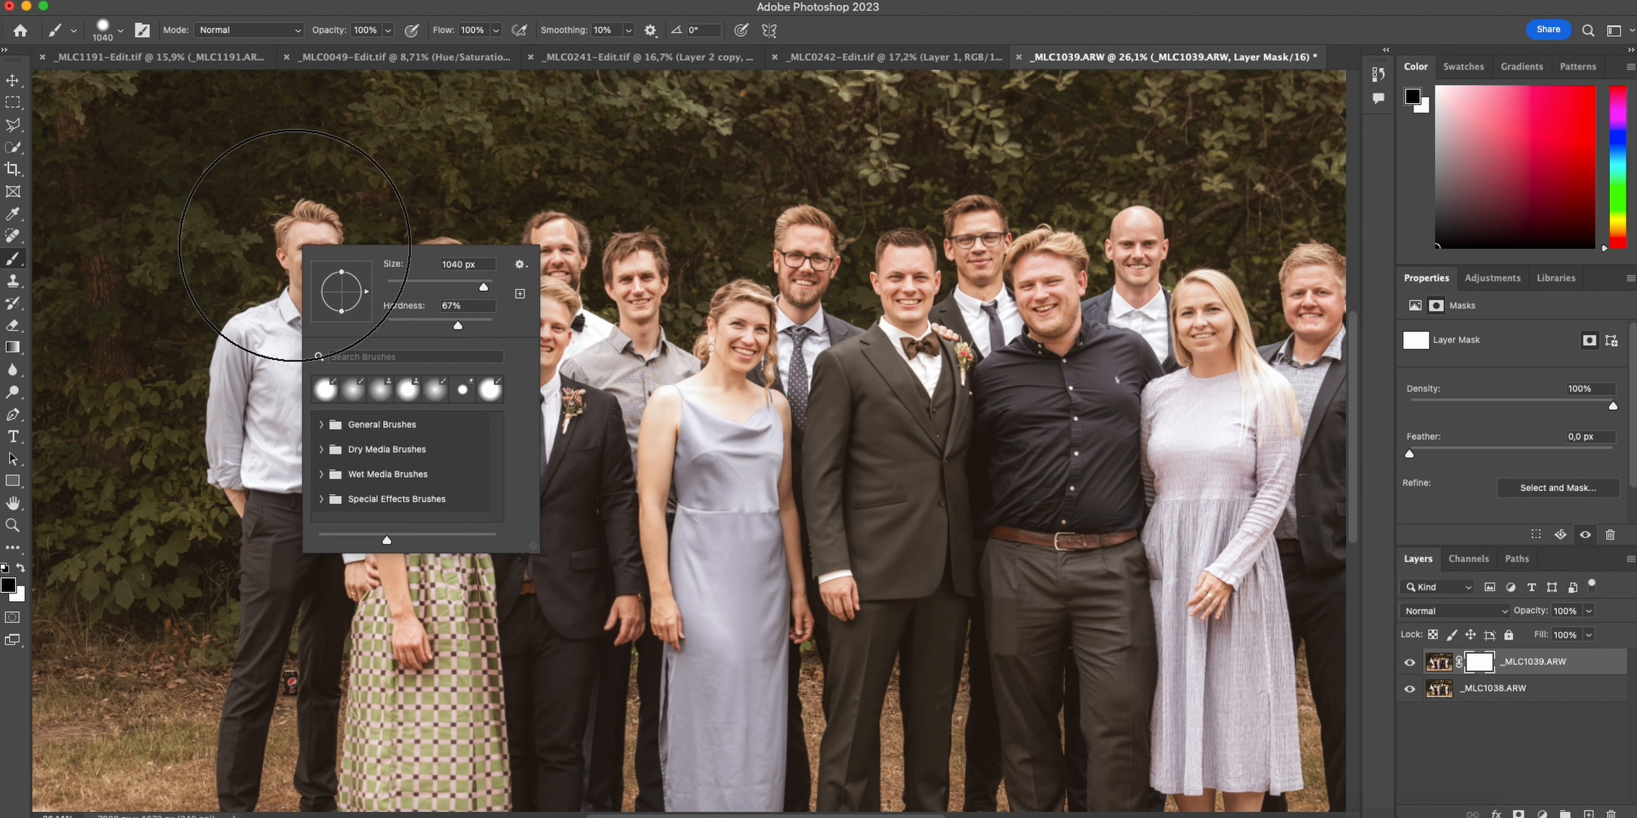
left_click_drag(430, 317, 285, 270)
left_click_drag(462, 288, 468, 287)
left_click(303, 234)
mouse_move(306, 233)
left_mouse_down()
mouse_move(310, 264)
mouse_move(306, 237)
mouse_move(325, 270)
mouse_move(298, 242)
left_mouse_up()
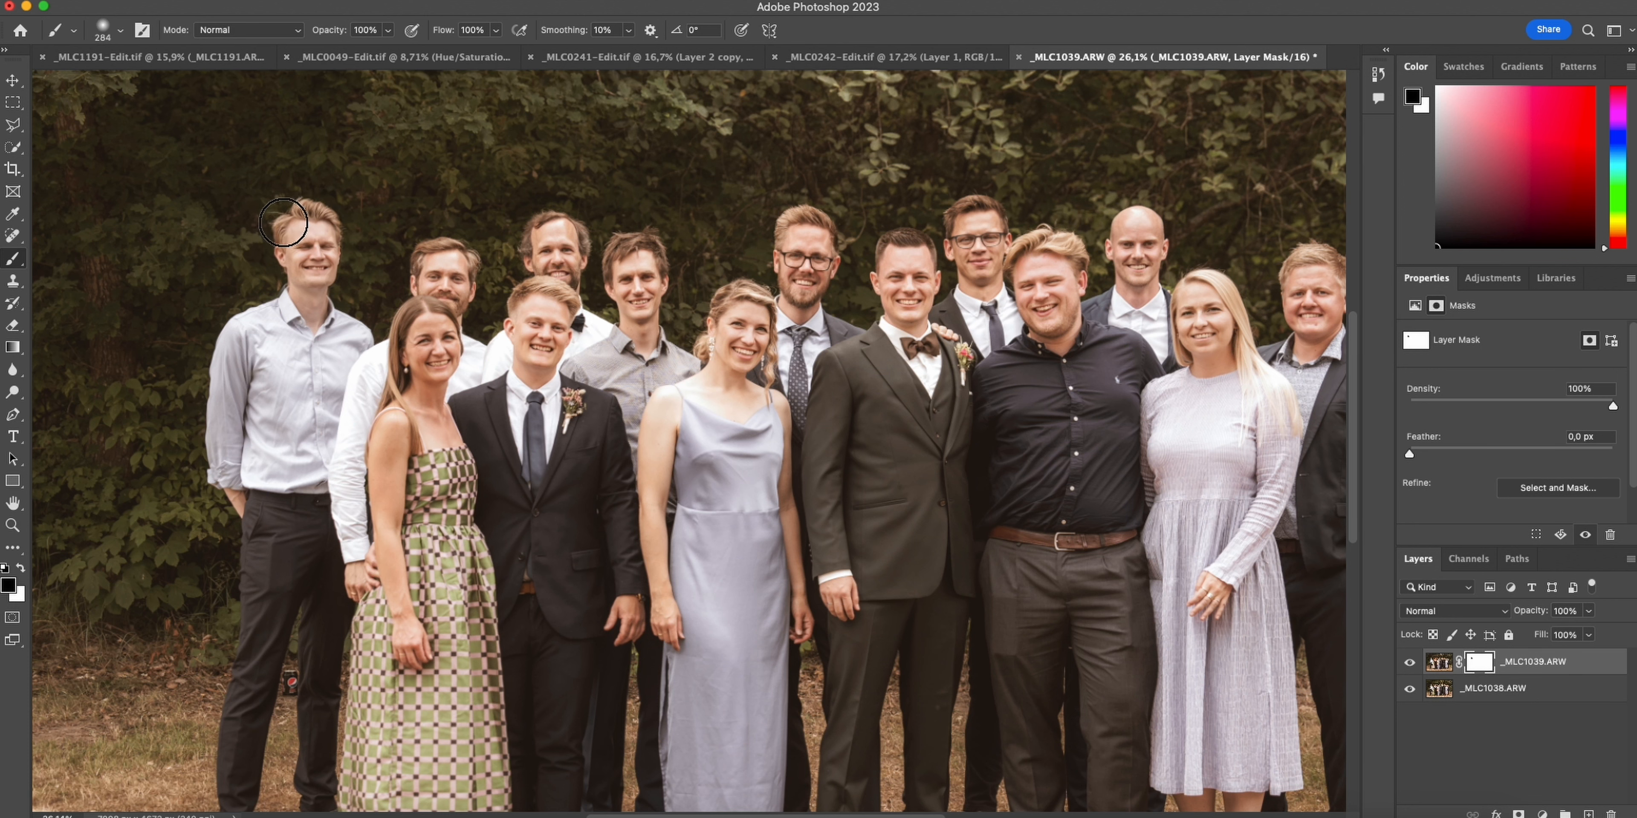
left_click_drag(329, 243, 331, 253)
key("super+i")
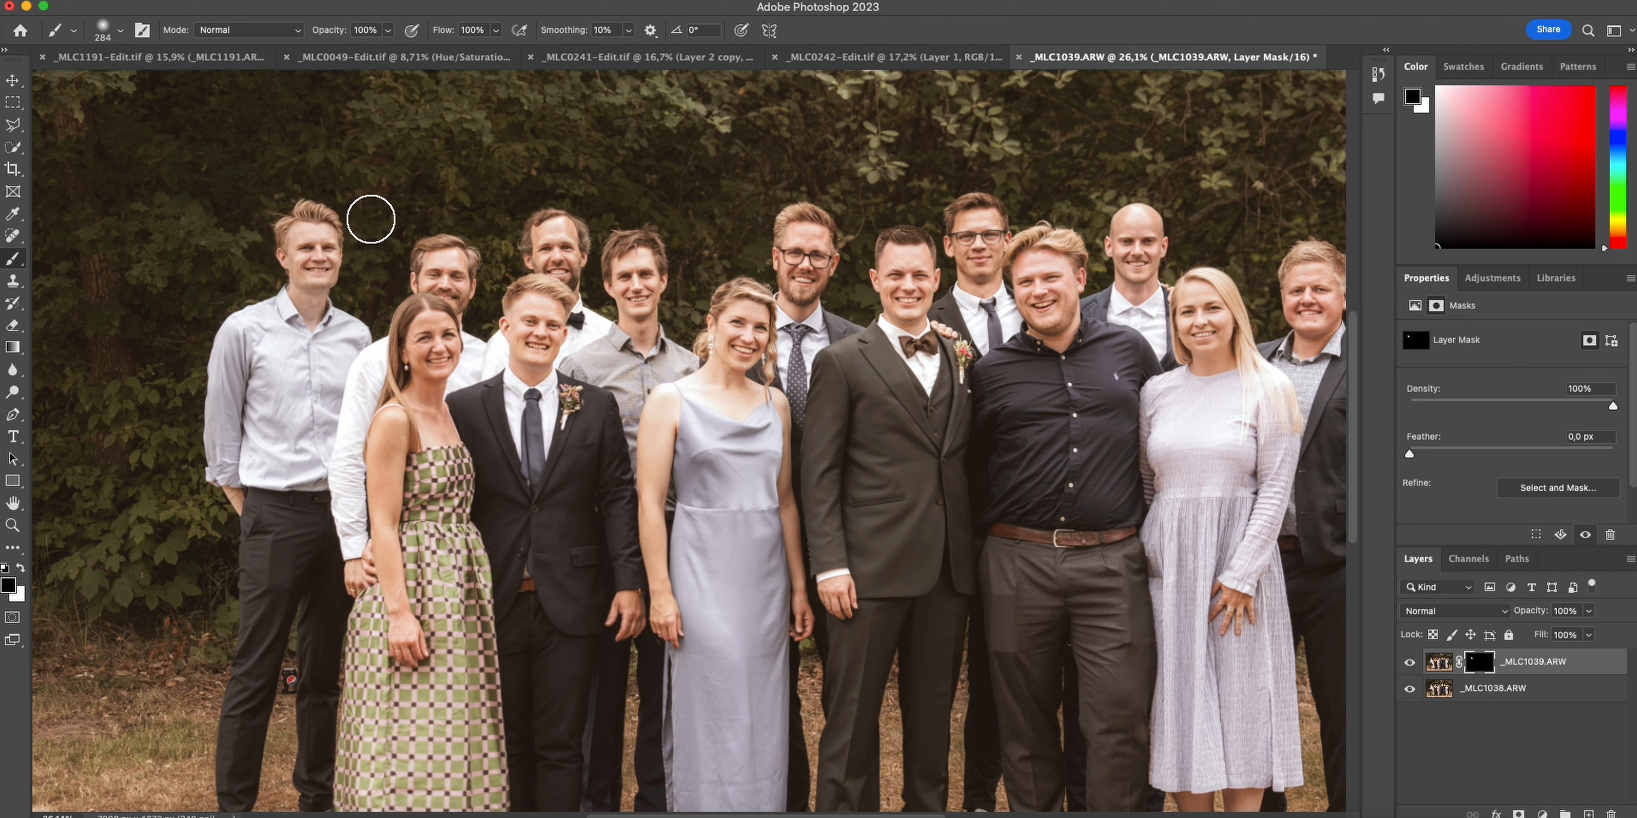
key("v")
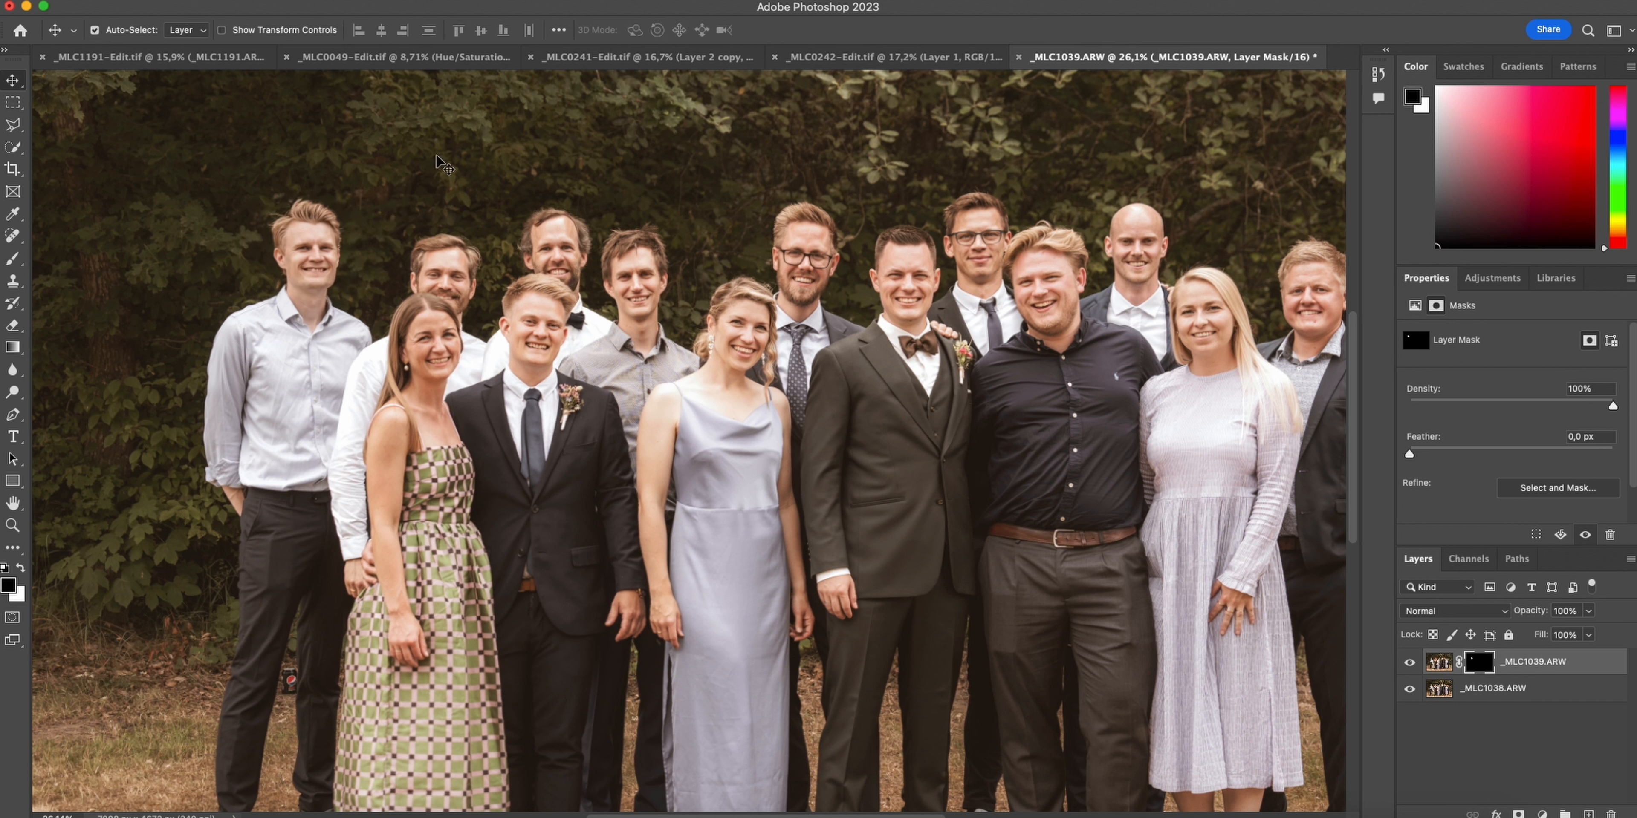
Compare the group photo with and without the masked _MLC1039.ARW layer by toggling that layer's visibility
left_click(1410, 664)
left_click(1410, 664)
left_click(1410, 664)
left_click(1410, 665)
left_click(1410, 664)
left_click(1411, 664)
left_click(1410, 664)
left_click(1411, 665)
left_click(1411, 664)
left_click(1410, 664)
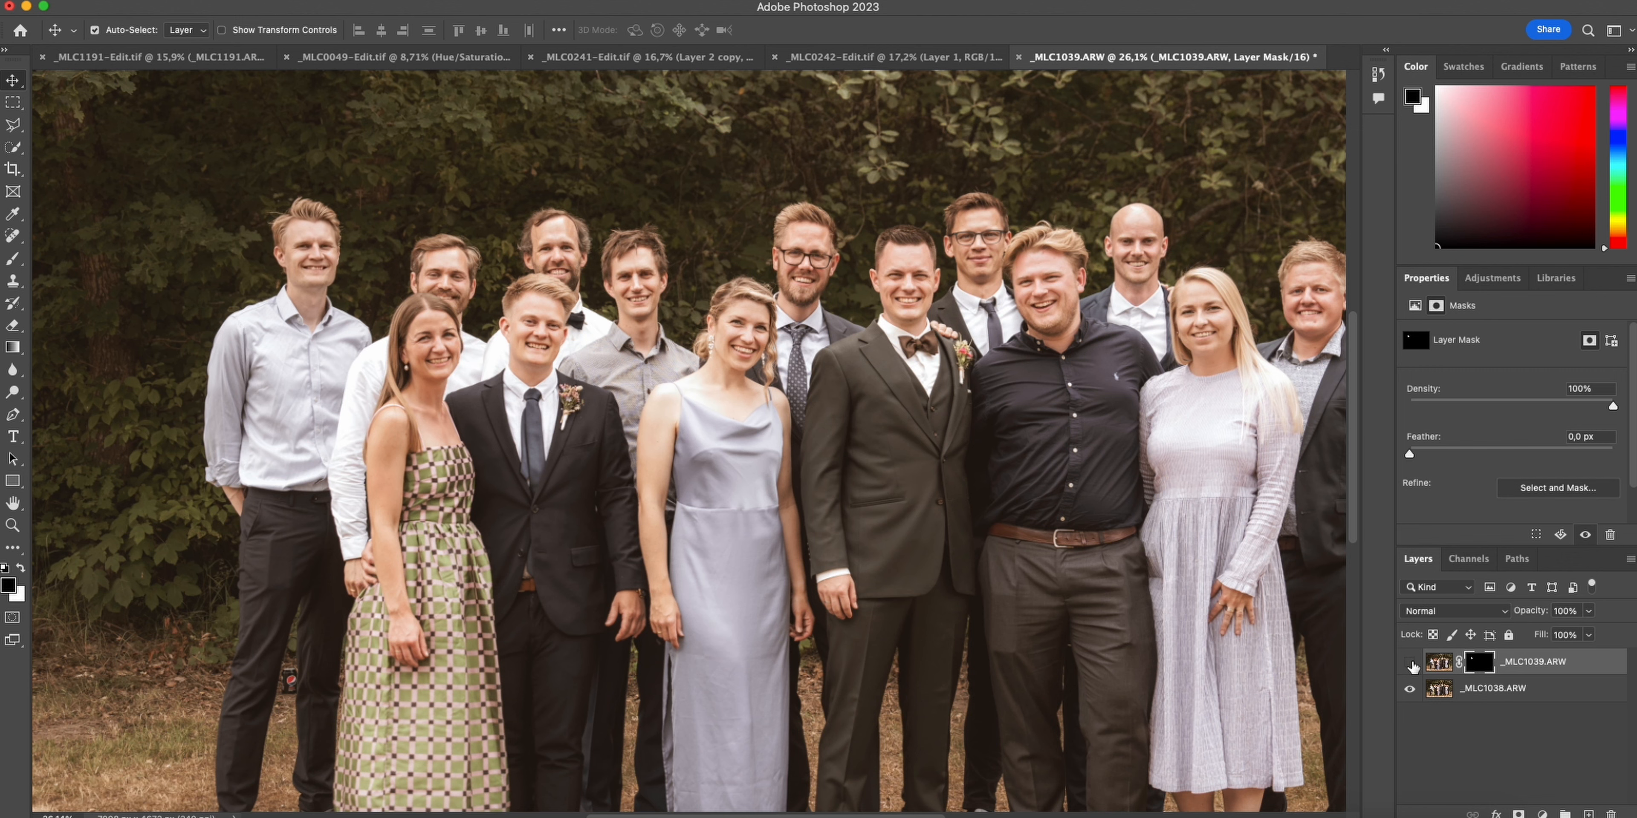
left_click(1411, 664)
left_click(1410, 664)
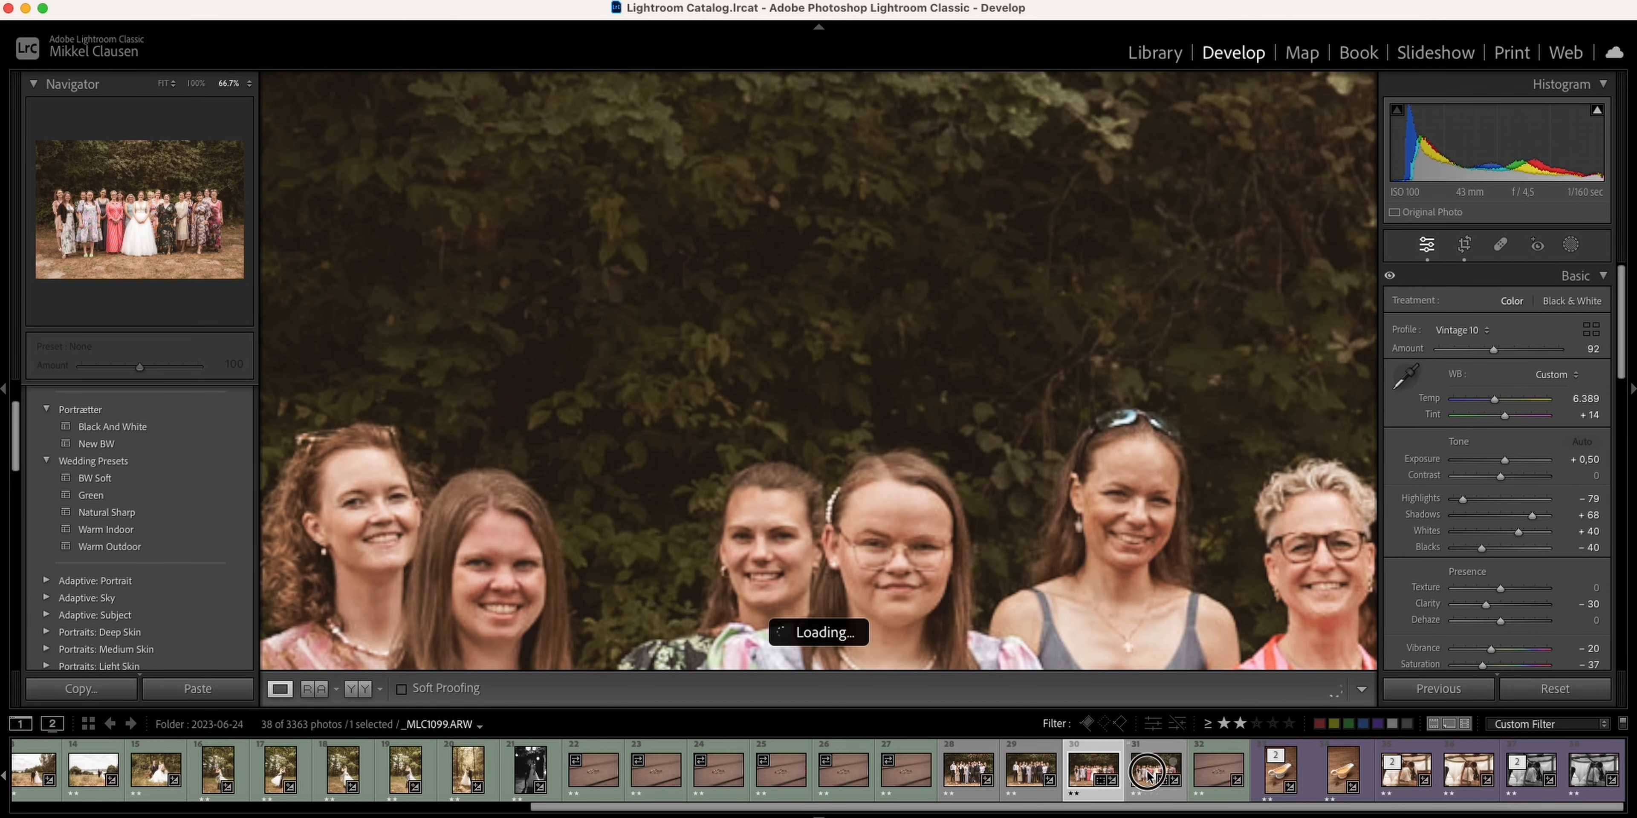
Open the women's group photos _MLC1099.ARW and _MLC1102.ARW from Lightroom as Photoshop layers and move _MLC1102.ARW to the top
left_click(1149, 775, "super")
right_click(1149, 774)
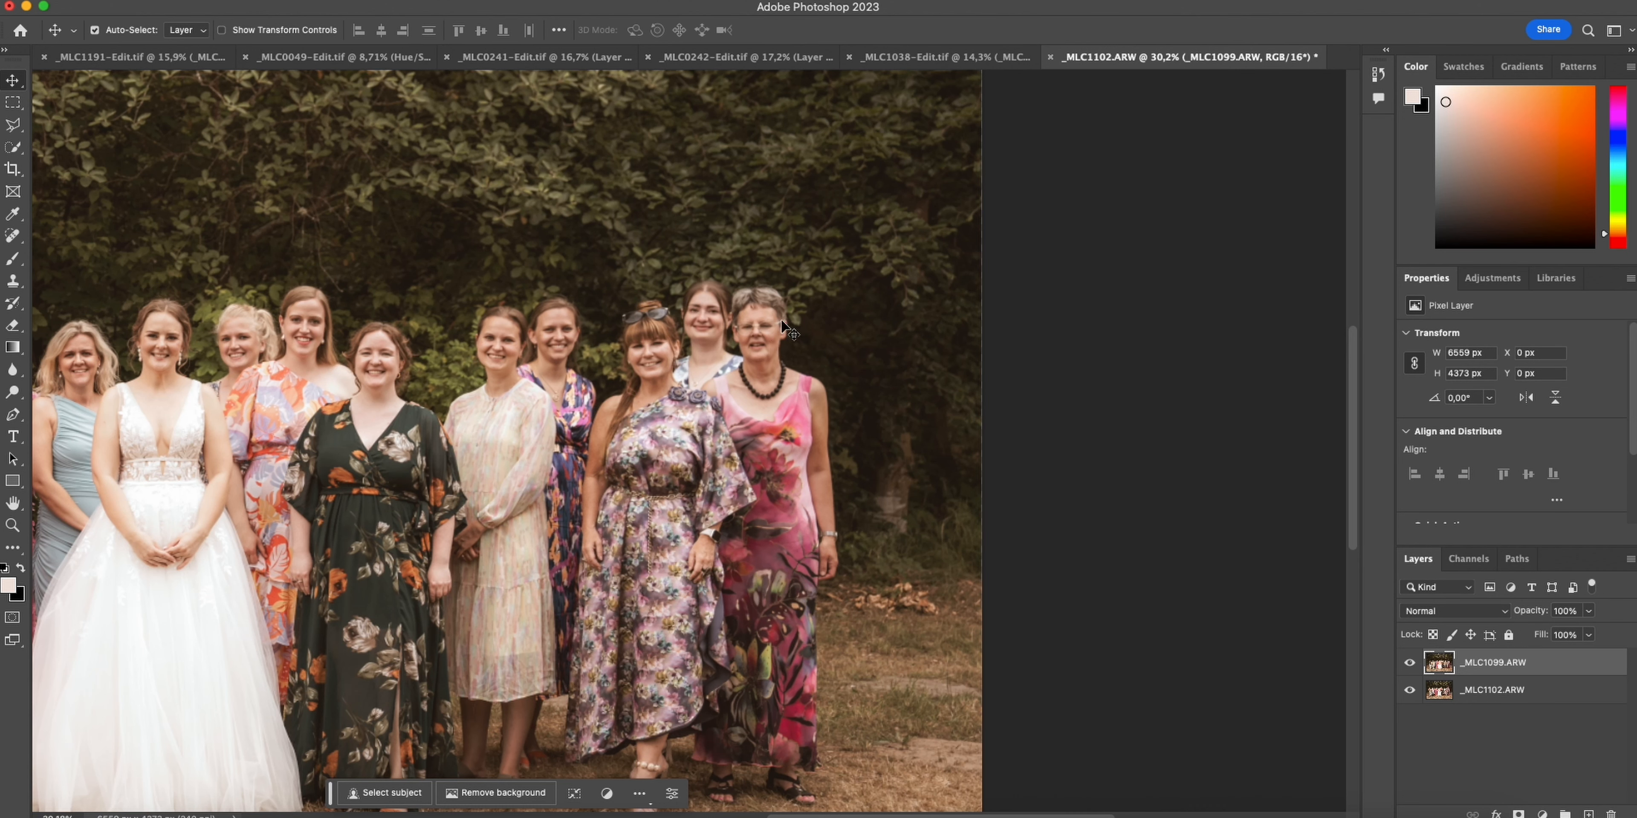
left_click_drag(1488, 690, 1489, 663)
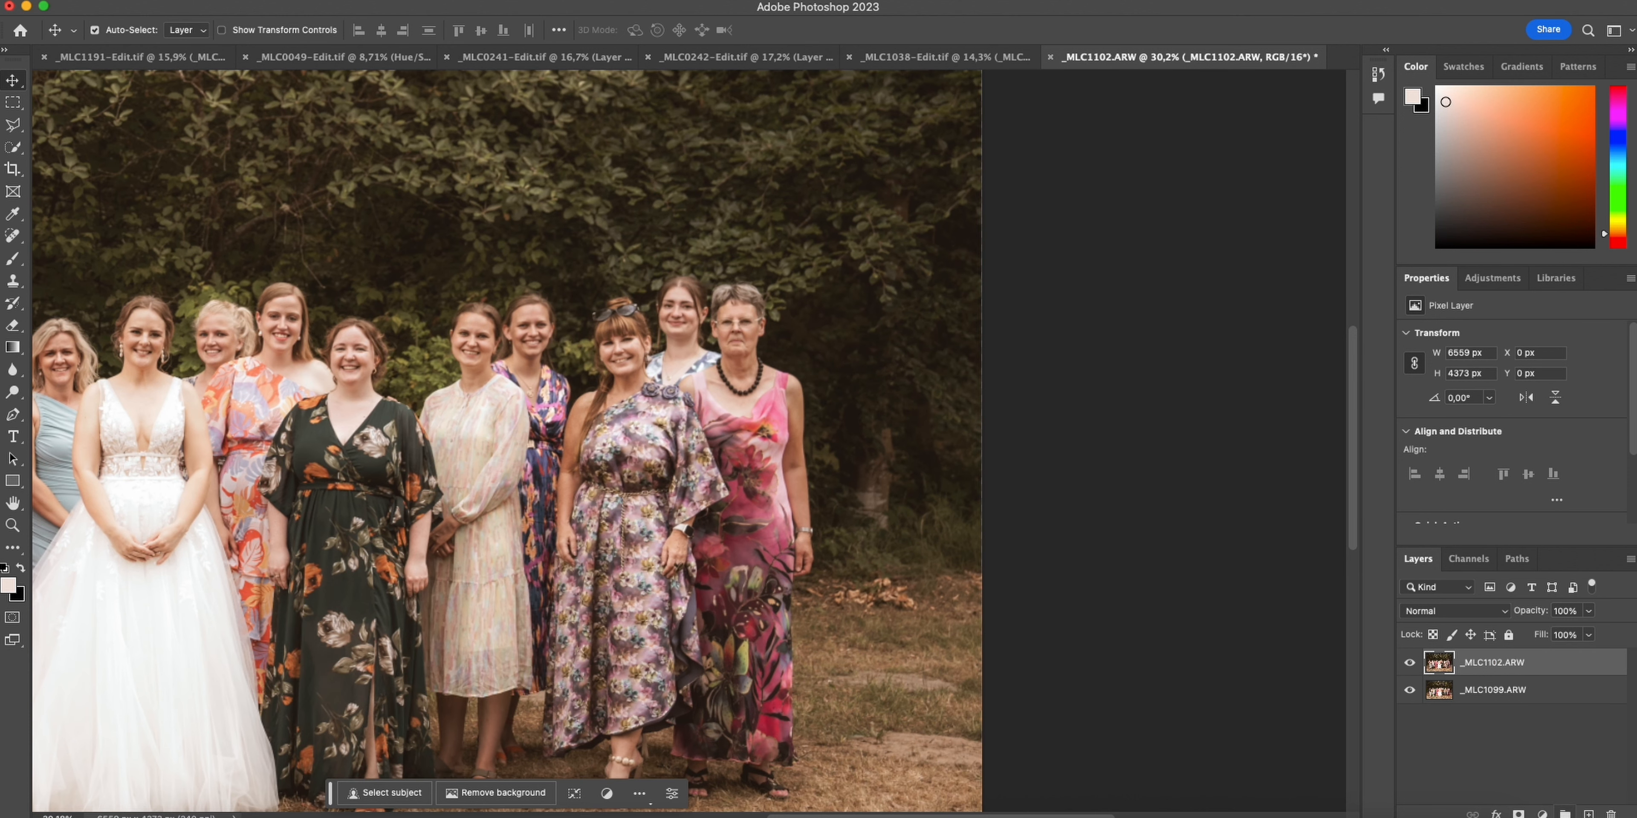
Mask _MLC1102.ARW down to the rightmost woman's face by painting black on a new layer mask with a 284 px brush and inverting it
left_click(1519, 812)
key("b")
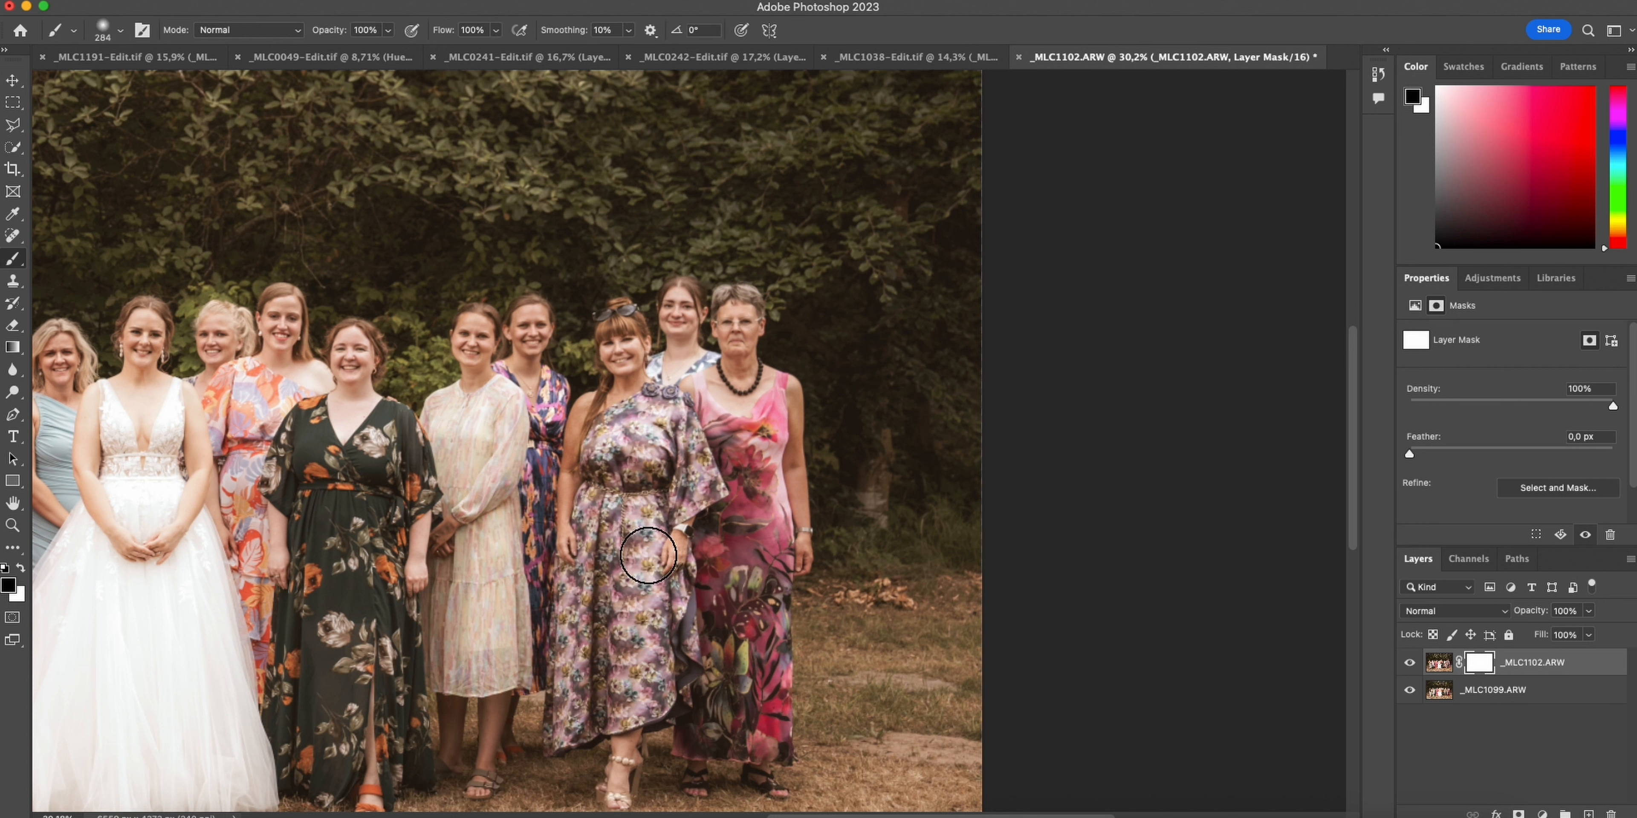
mouse_move(734, 351)
left_mouse_down()
mouse_move(745, 308)
mouse_move(724, 310)
mouse_move(727, 336)
mouse_move(748, 334)
mouse_move(748, 301)
mouse_move(753, 334)
left_mouse_up()
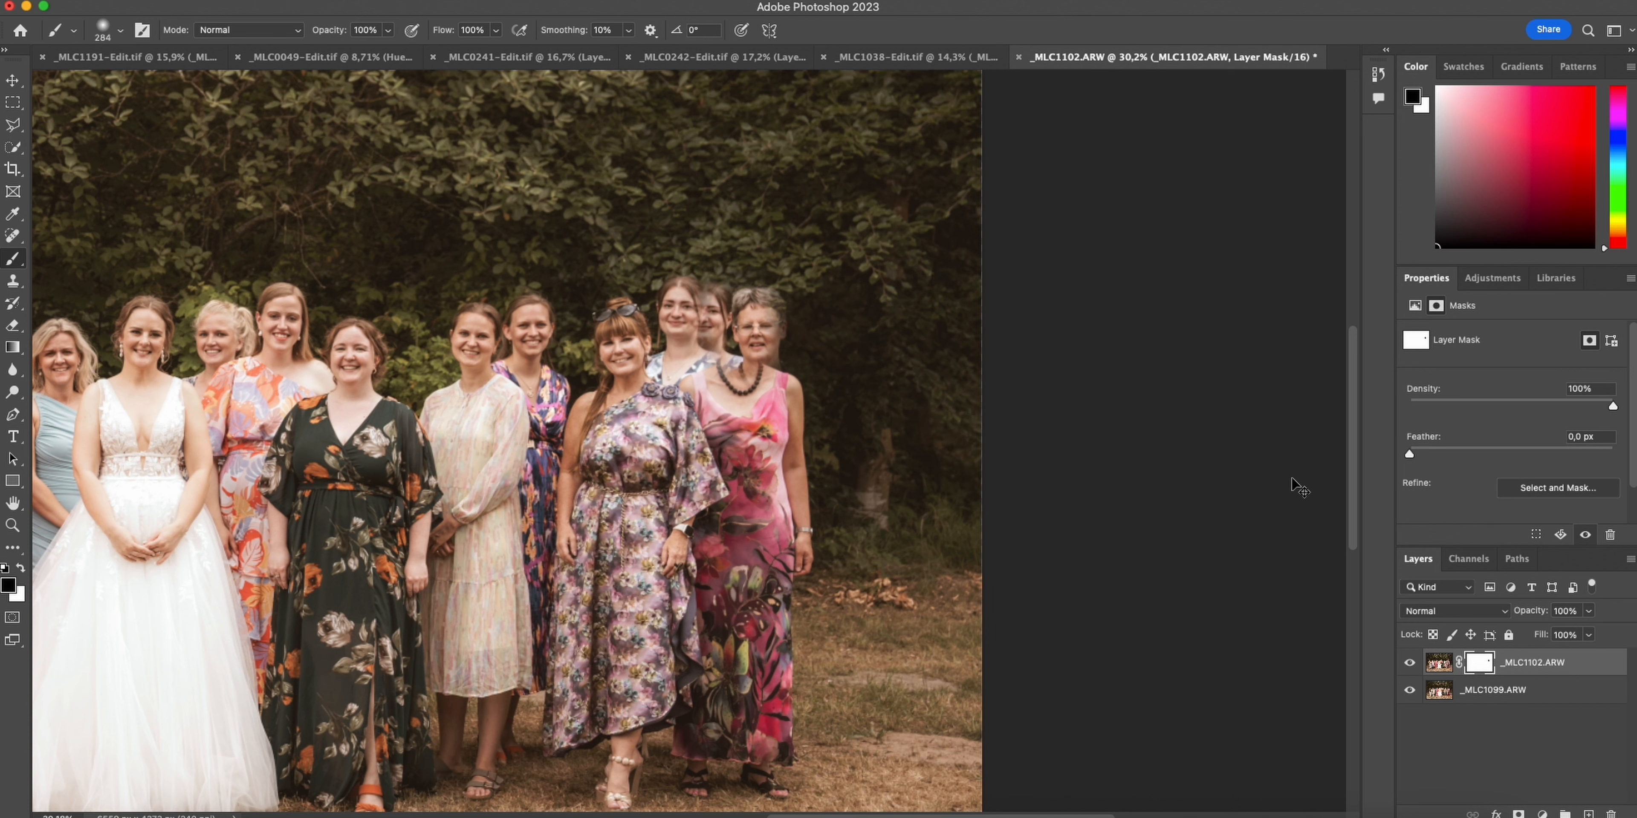
key("super+i")
Move the masked face on _MLC1102.ARW to about X 86 px, Y 11 px so it sits on the rightmost woman's body
key("v")
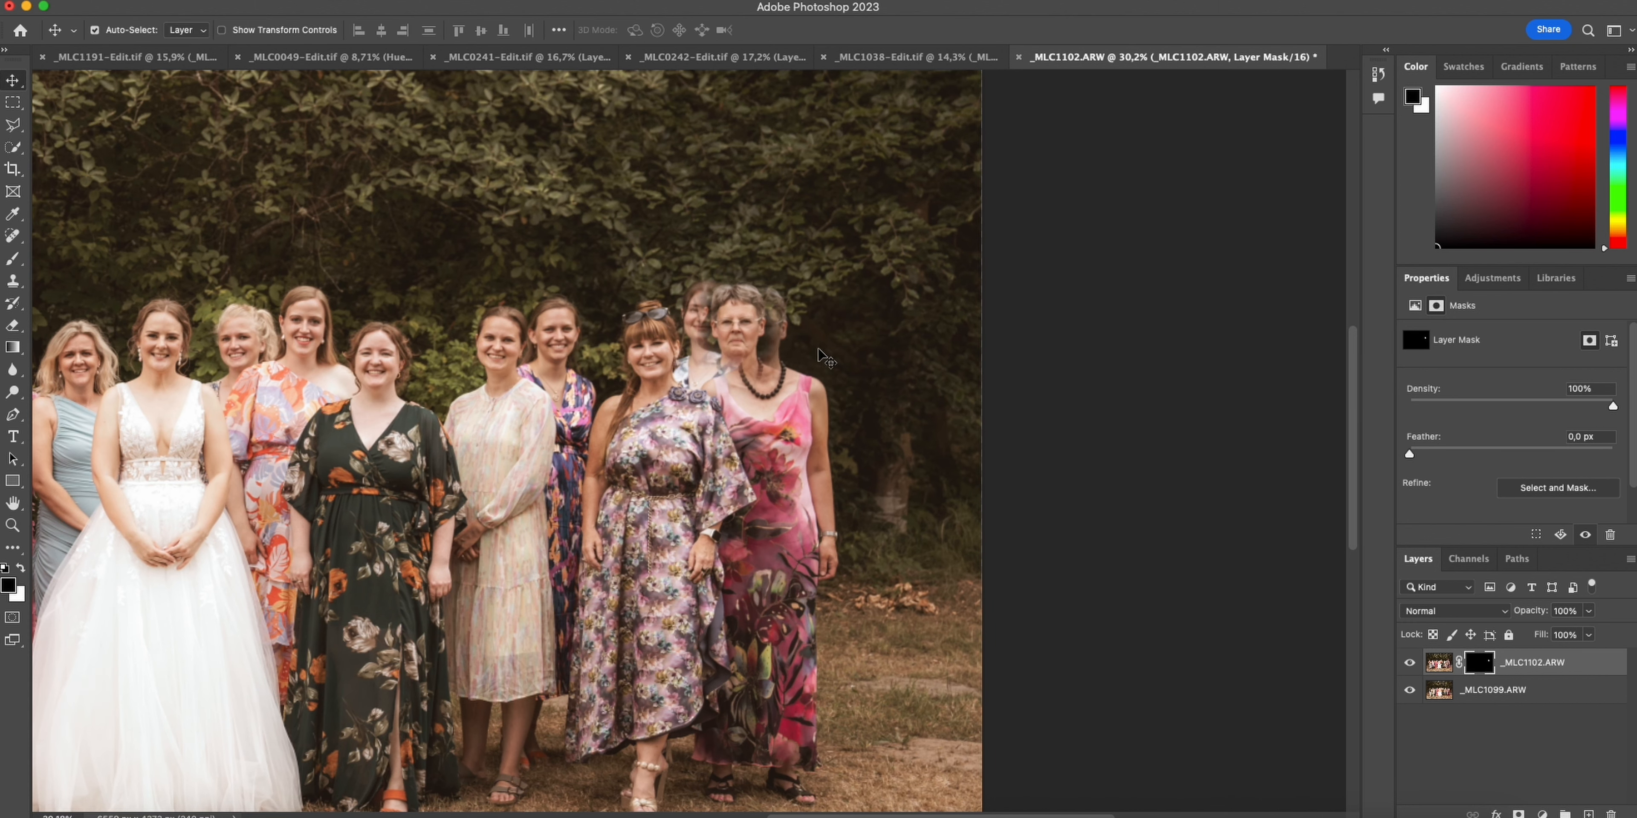
left_click_drag(746, 335, 766, 338)
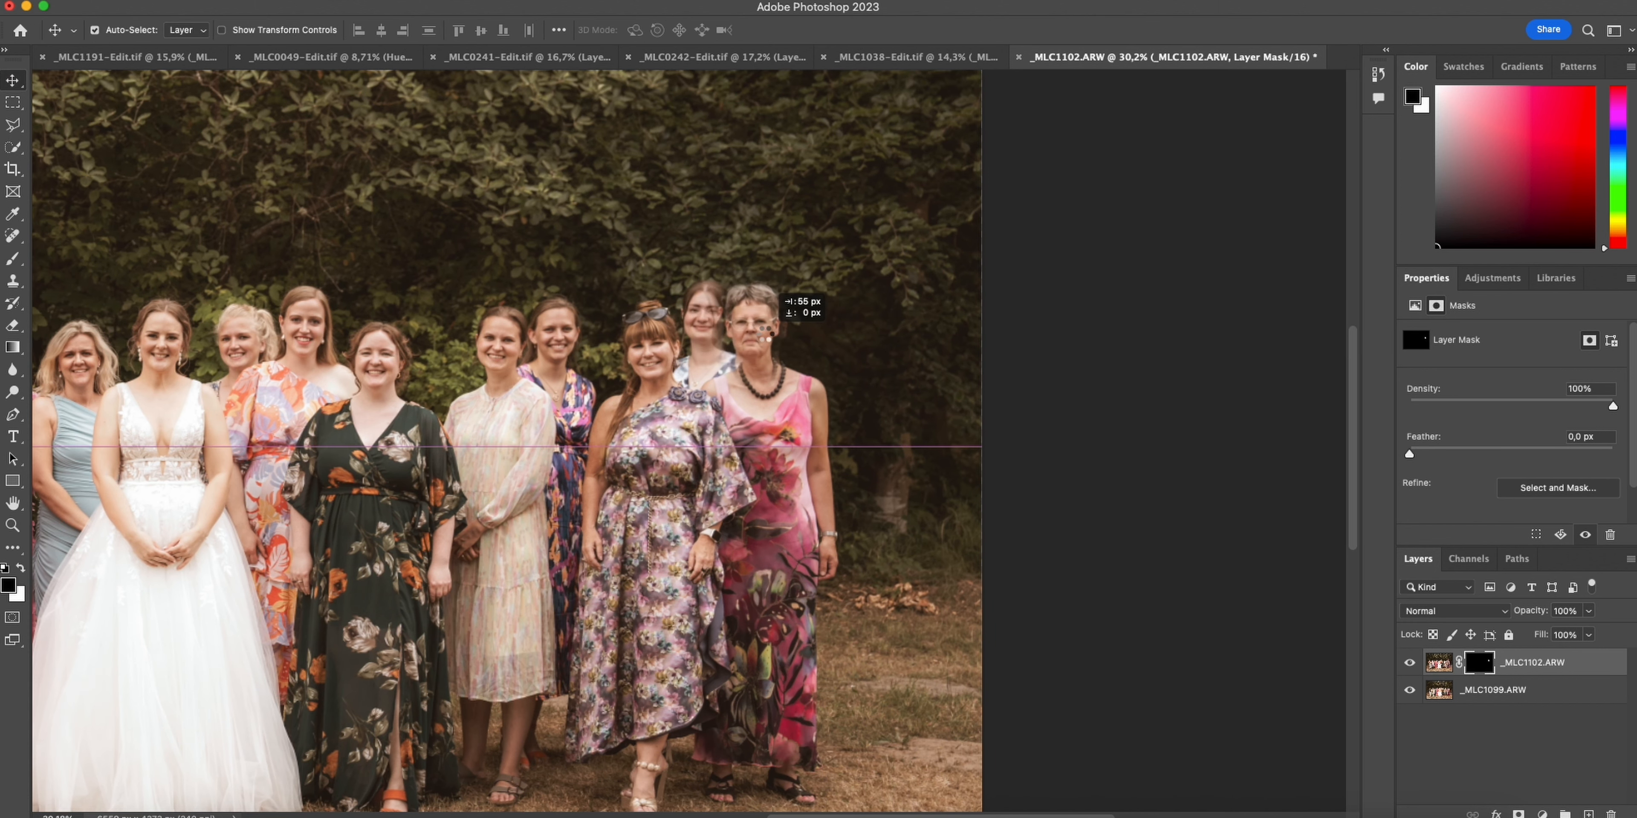
scroll(750, 315, "up", 3)
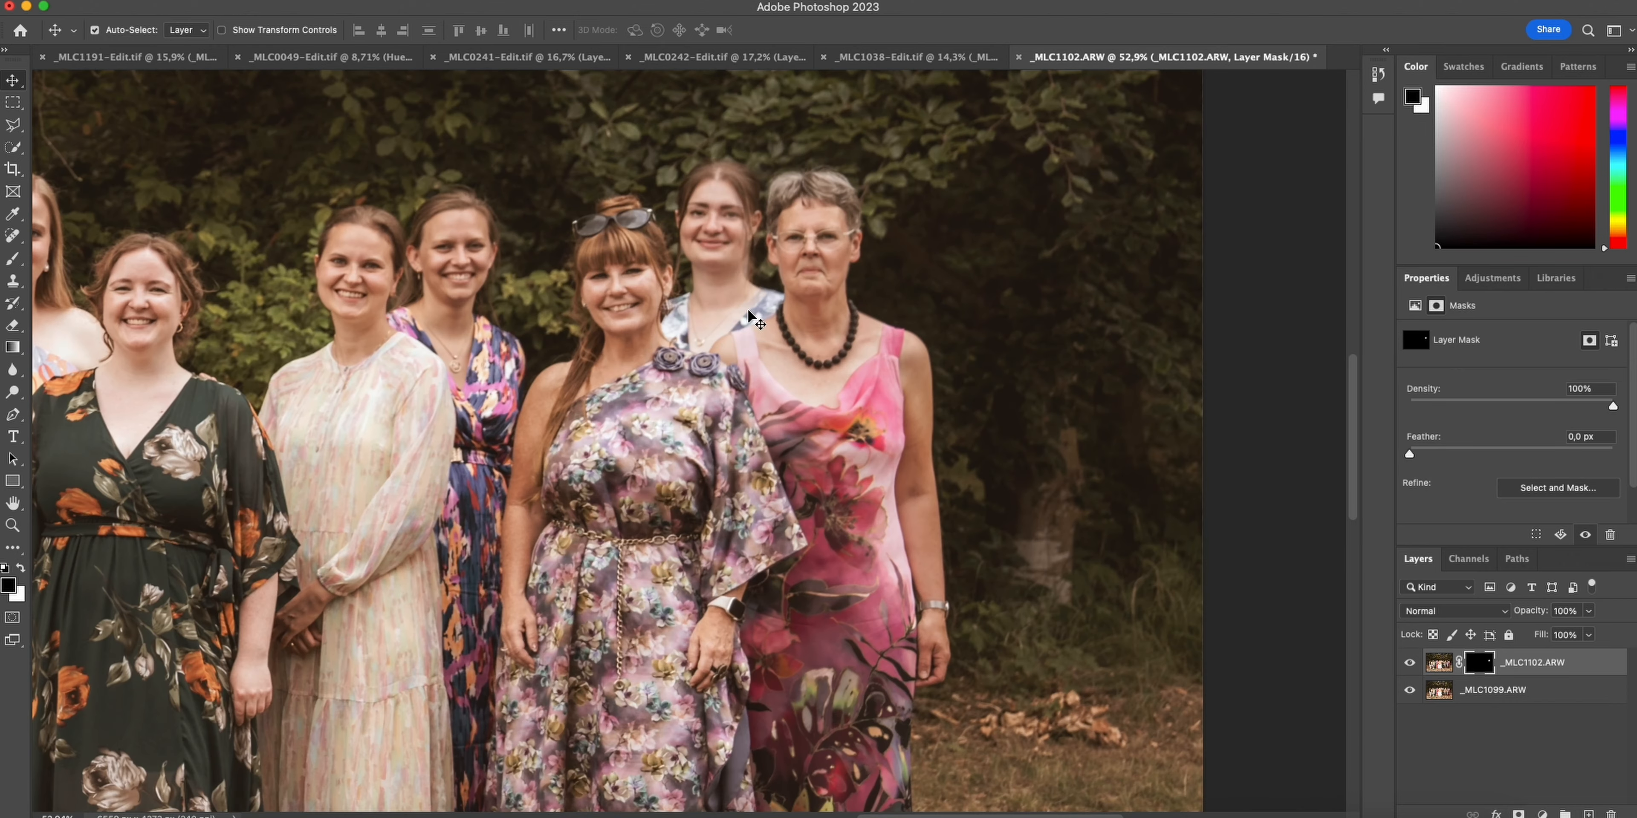
scroll(748, 311, "up", 2)
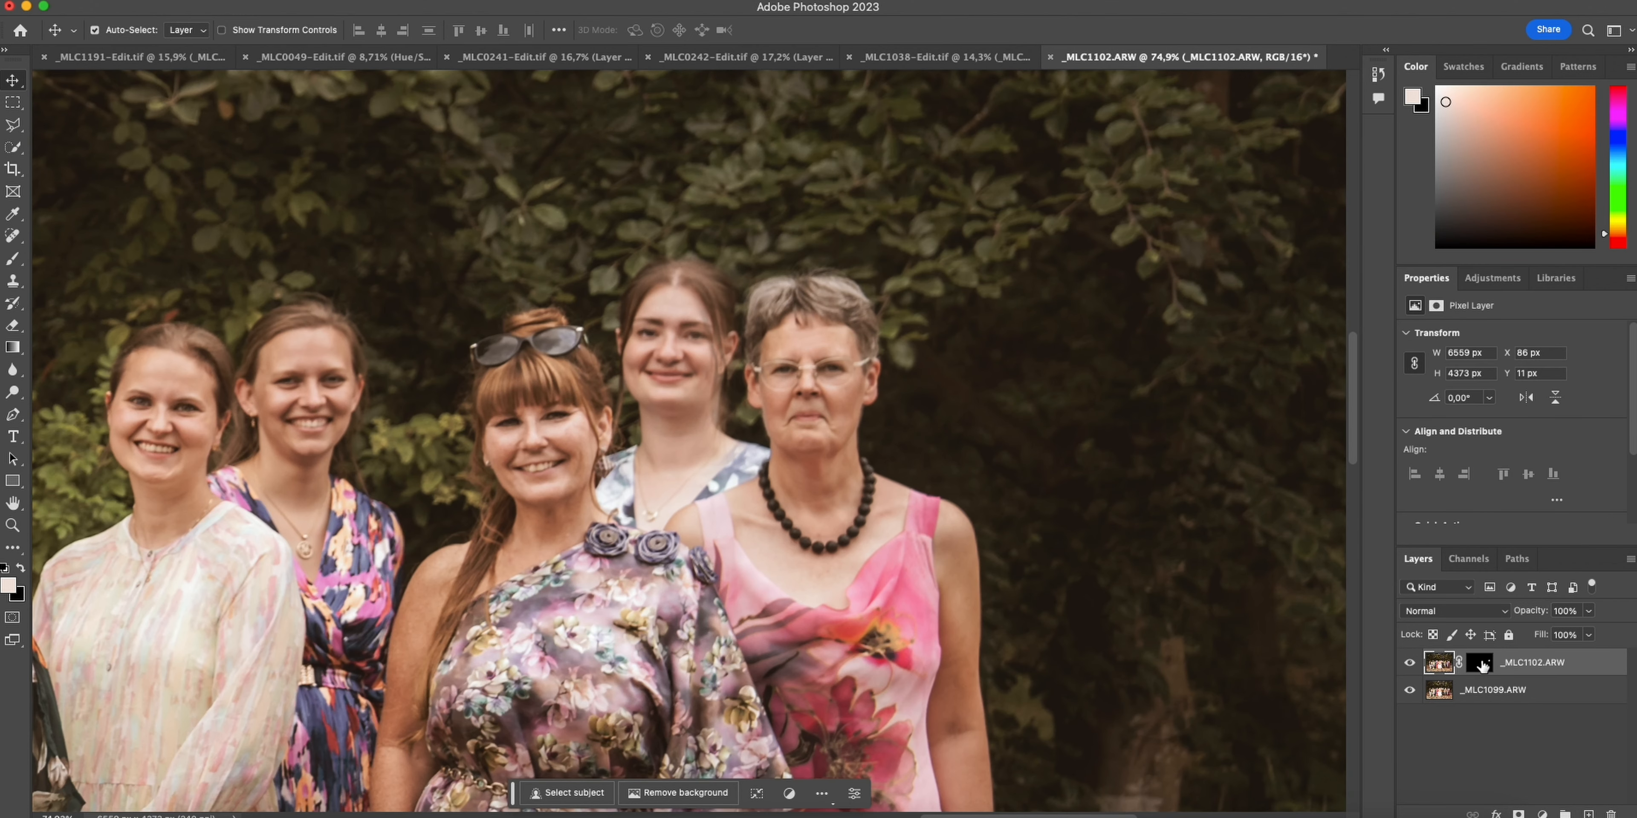
Target the _MLC1102.ARW layer mask with an 86 px brush and check the replaced face within the whole group photo
left_click(1481, 664)
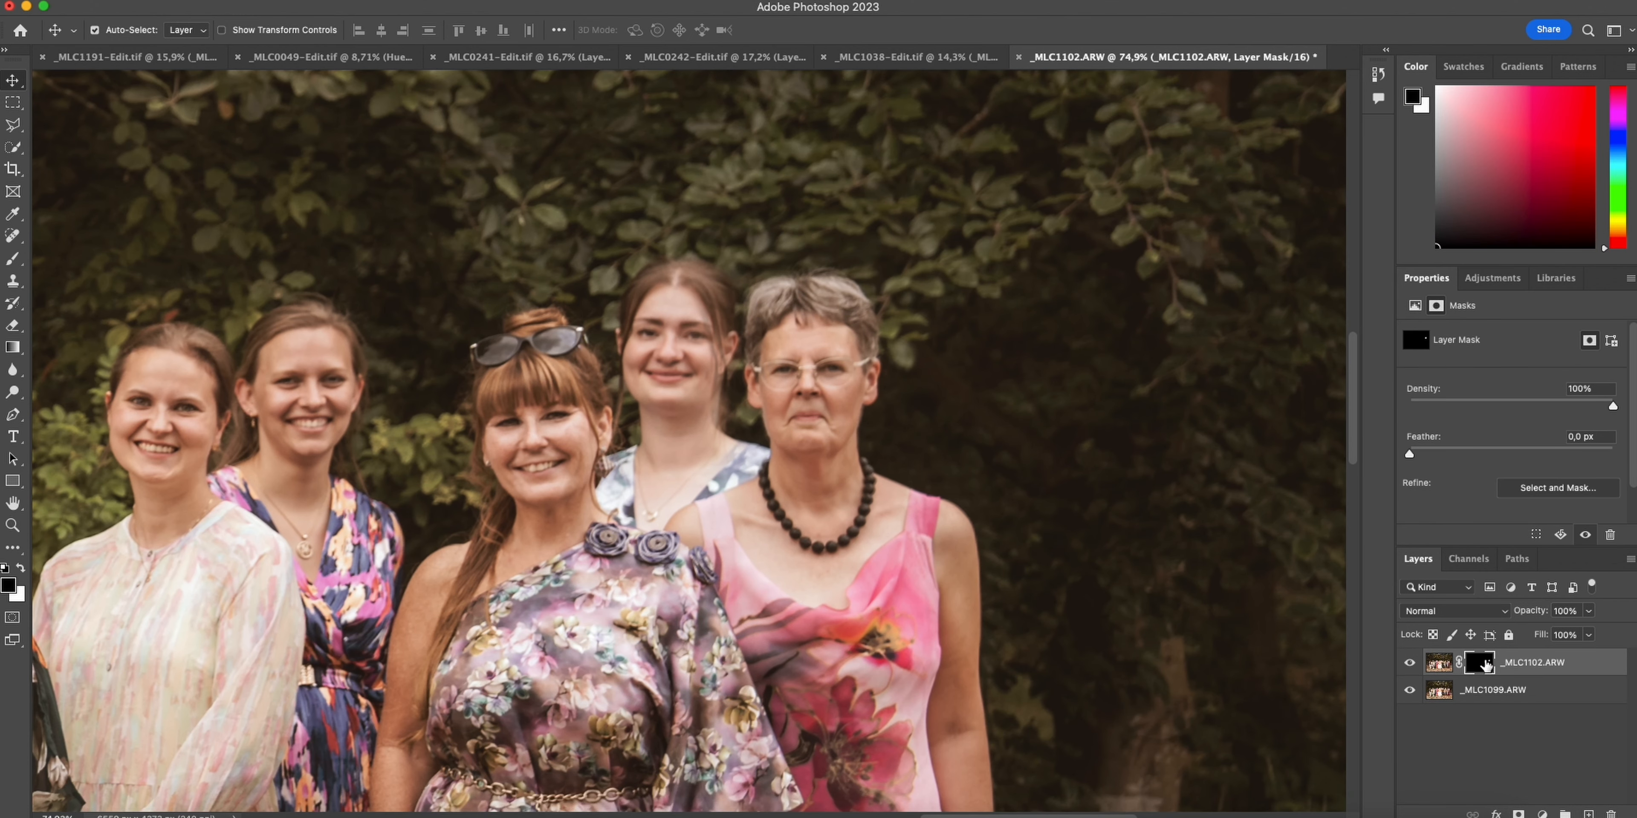
key("b")
right_click(674, 405)
key("Escape")
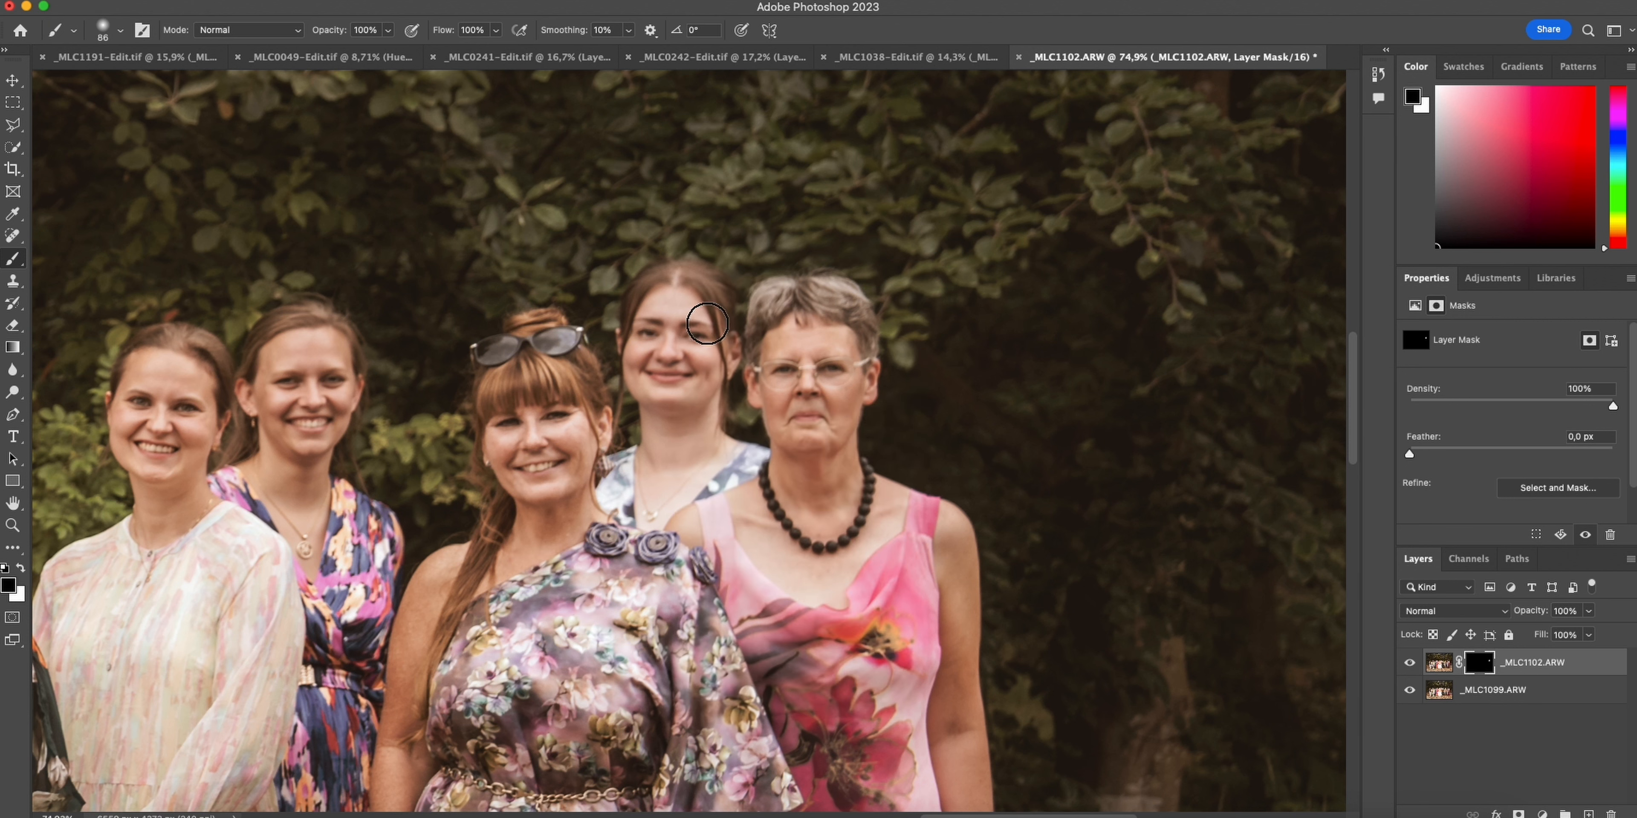
scroll(697, 235, "down", 5)
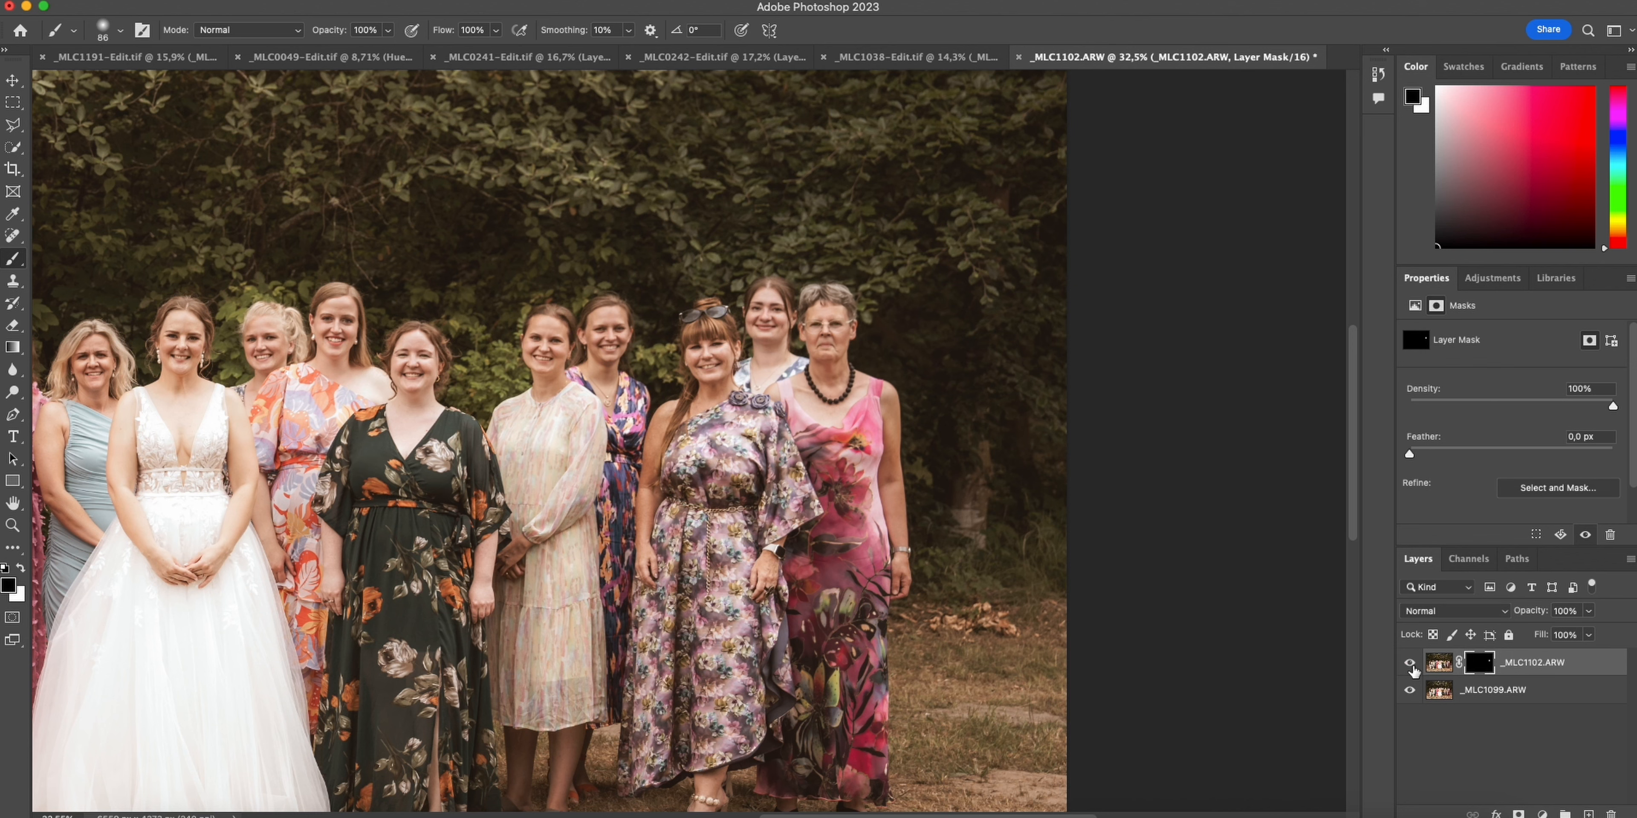
scroll(833, 449, "down", 3)
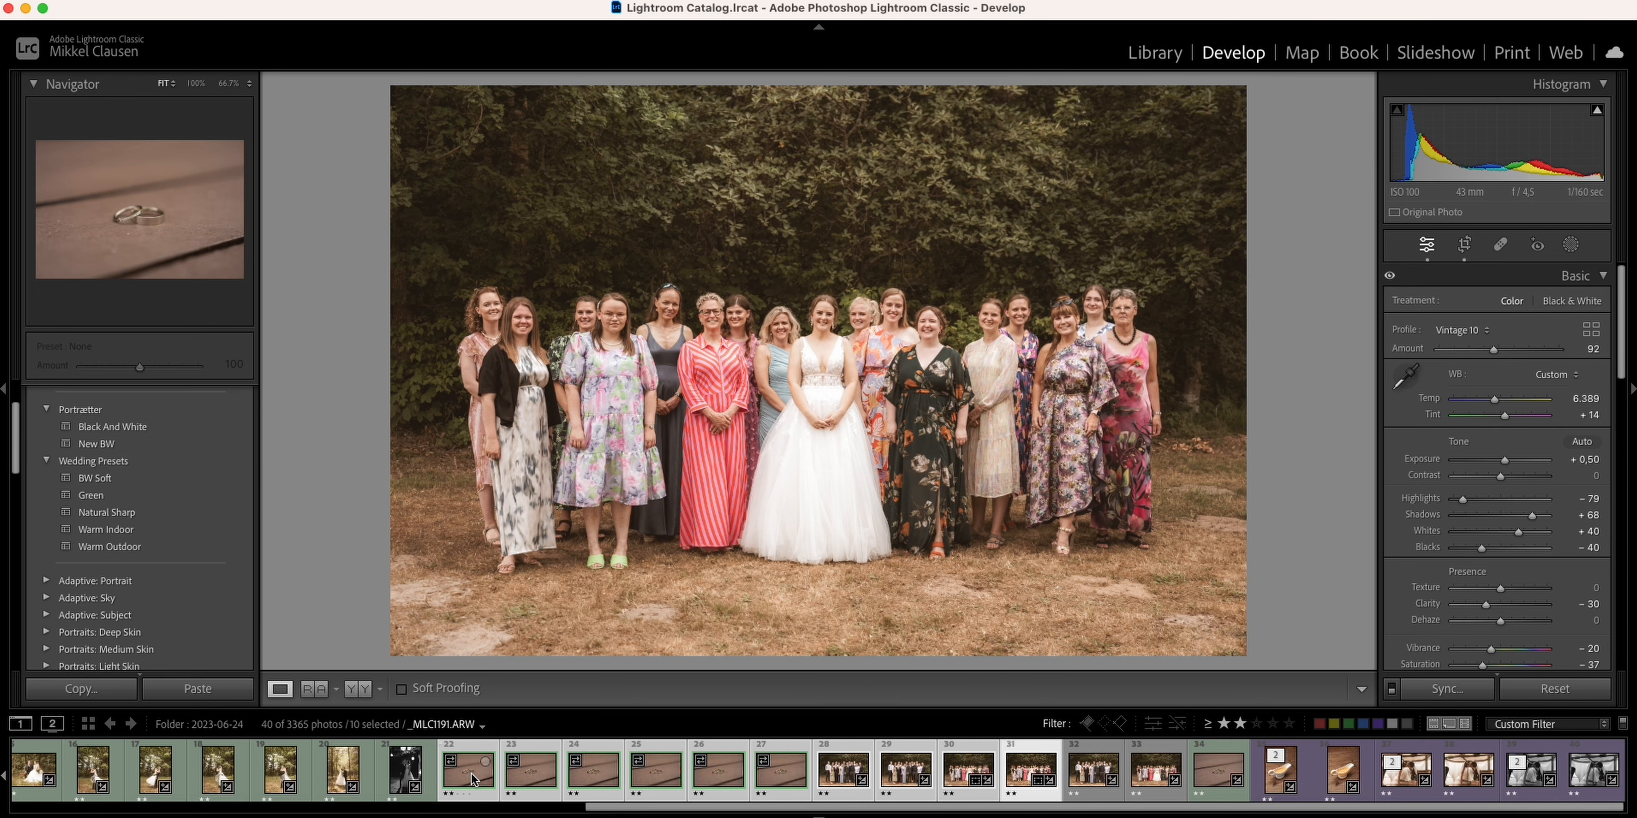
In Lightroom, set the rating of the source ring and group photos to 0 and select the sauce boat photo
key("0")
key("0")
key("0")
key("0")
key("0")
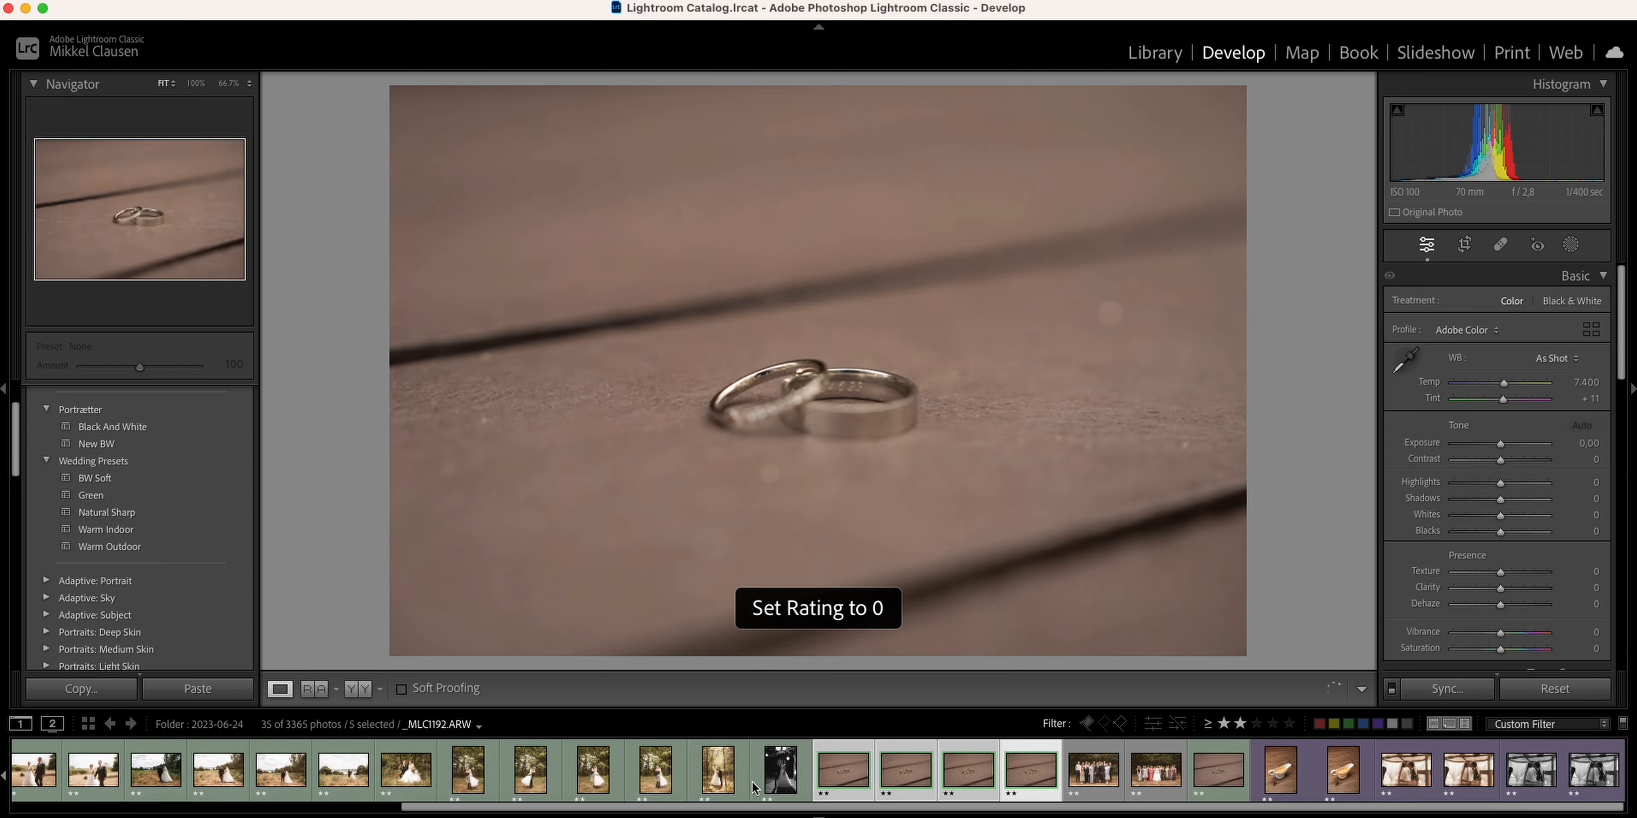
right_click(827, 772)
key("0")
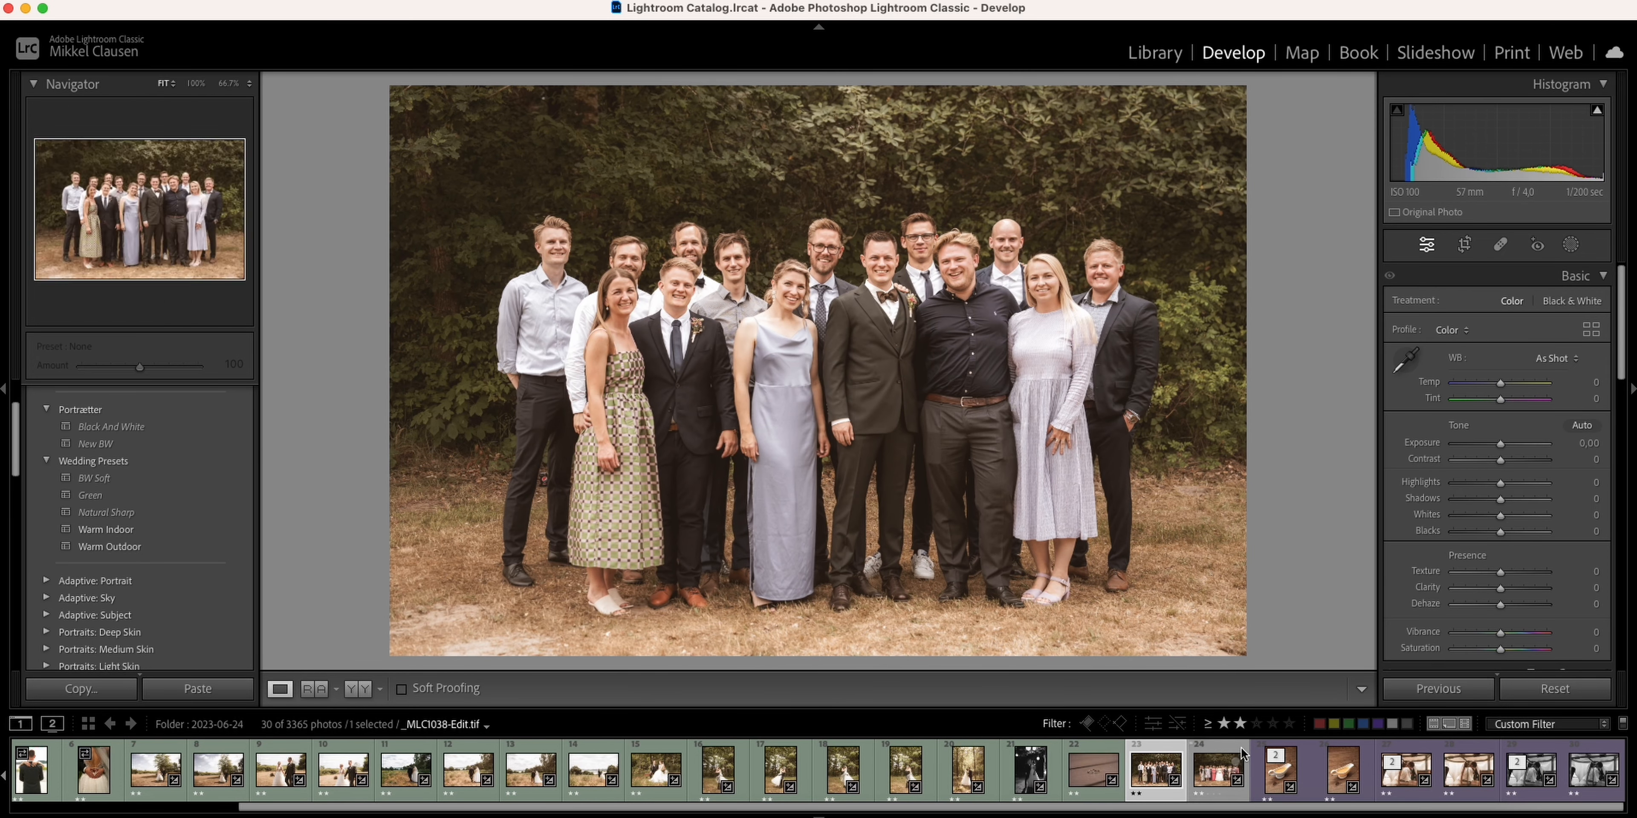
left_click(1281, 771)
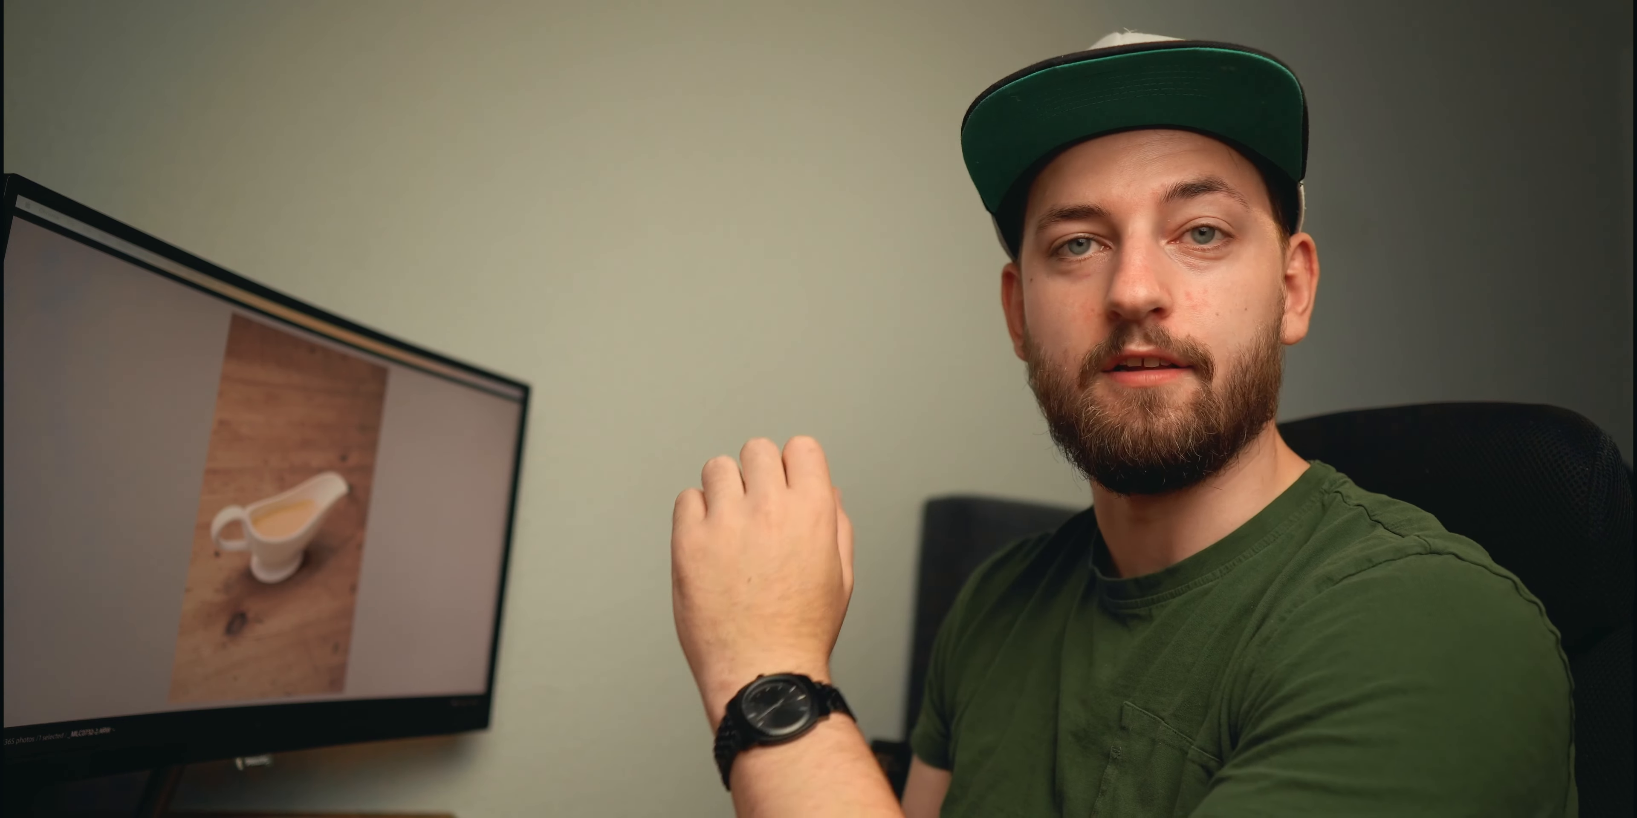